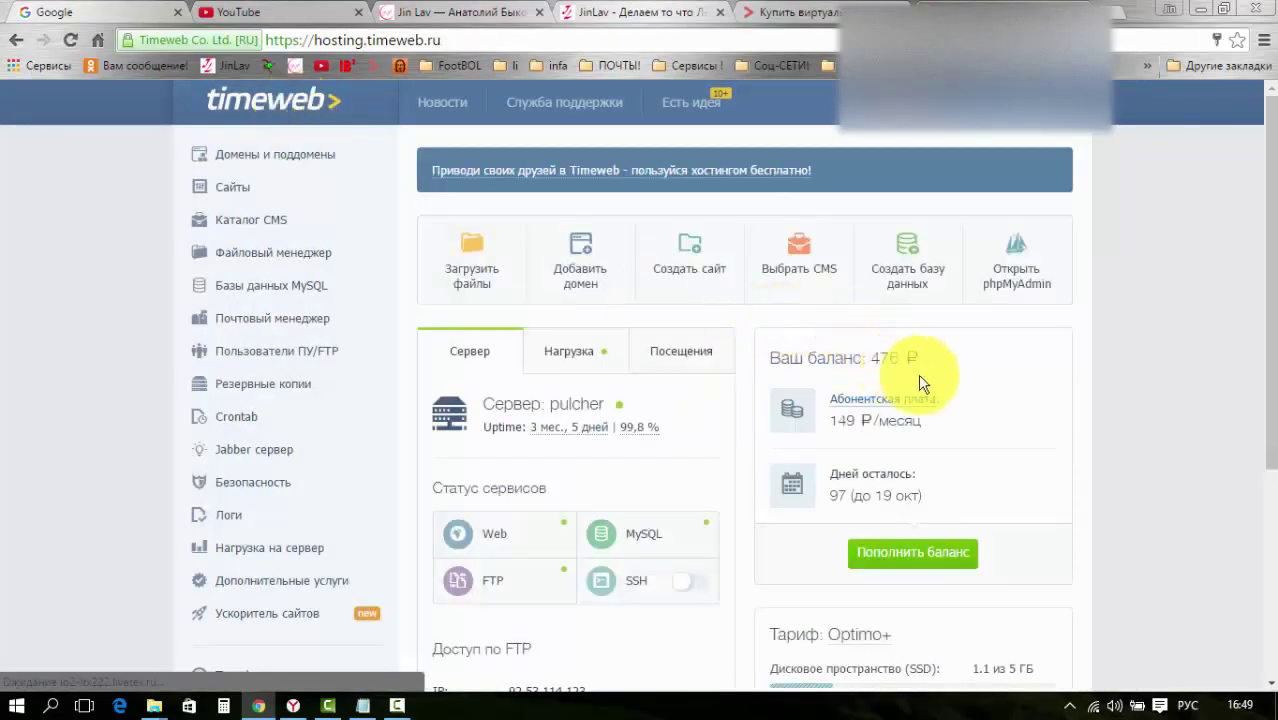
Review the balance and Optimo+ tariff usage on the account dashboard, then open the Year+ account's dashboard.
scroll(1004, 414, down, 3)
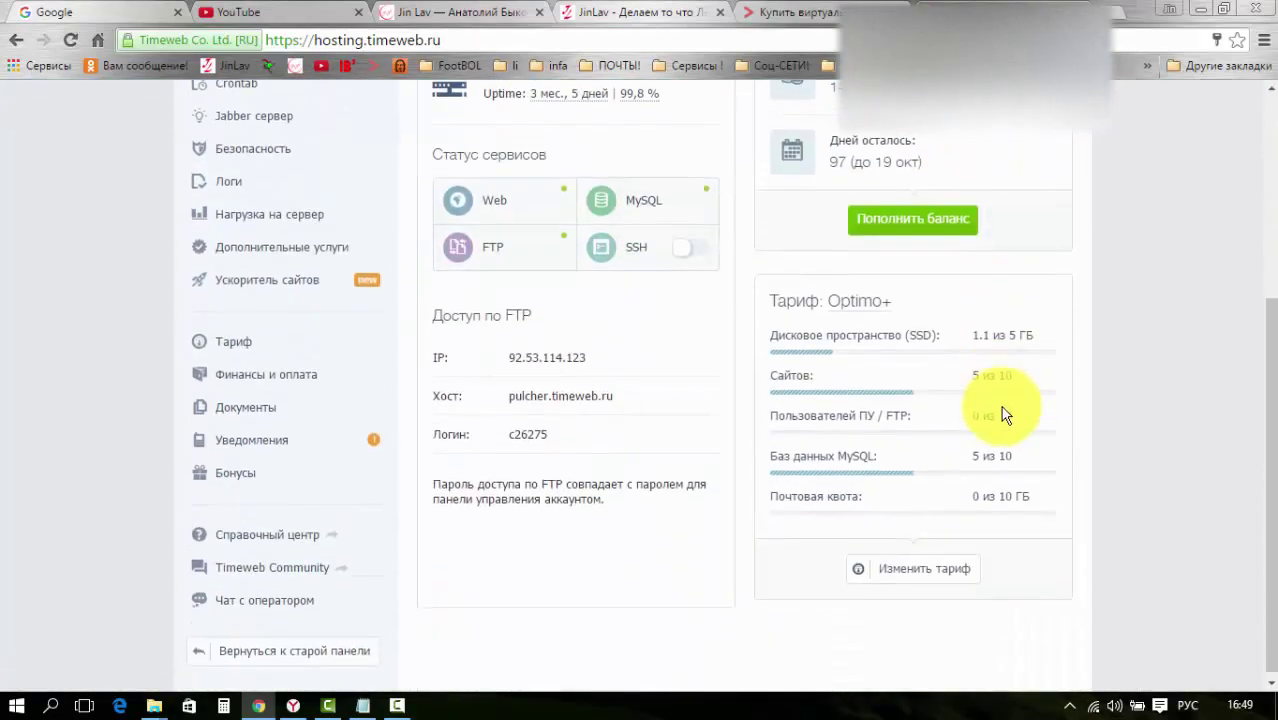
scroll(995, 430, up, 3)
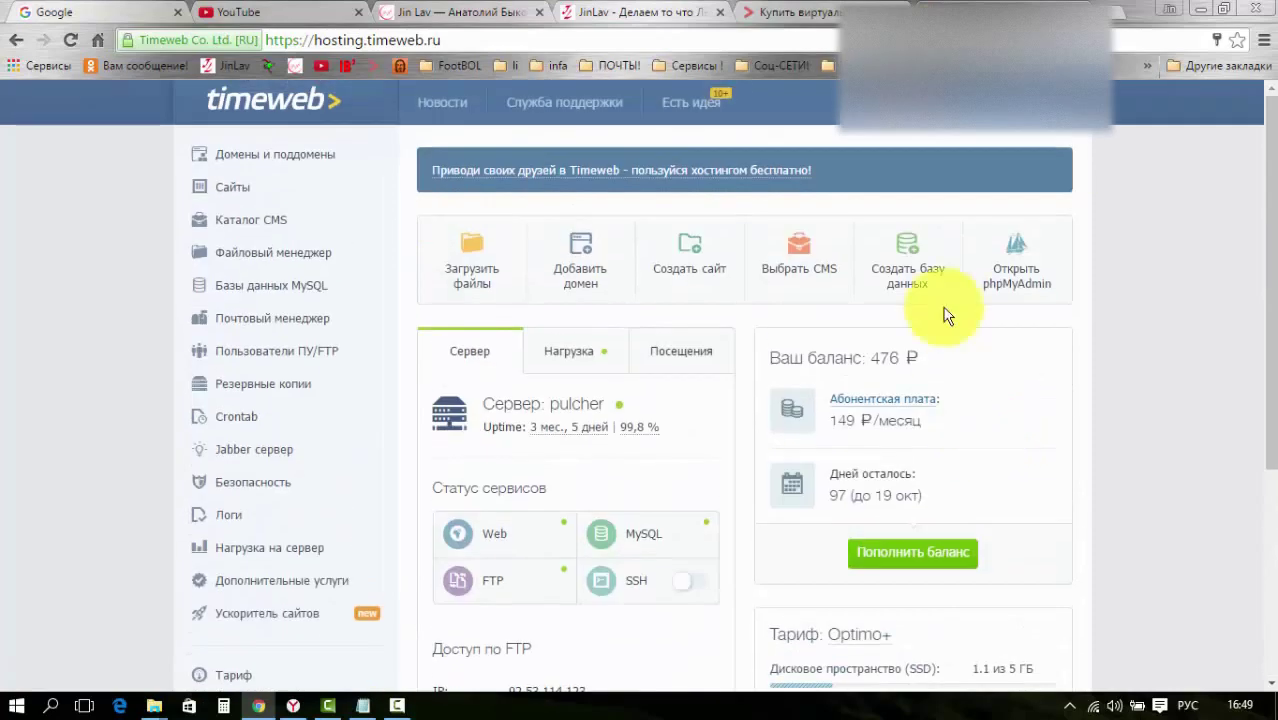
click(810, 14)
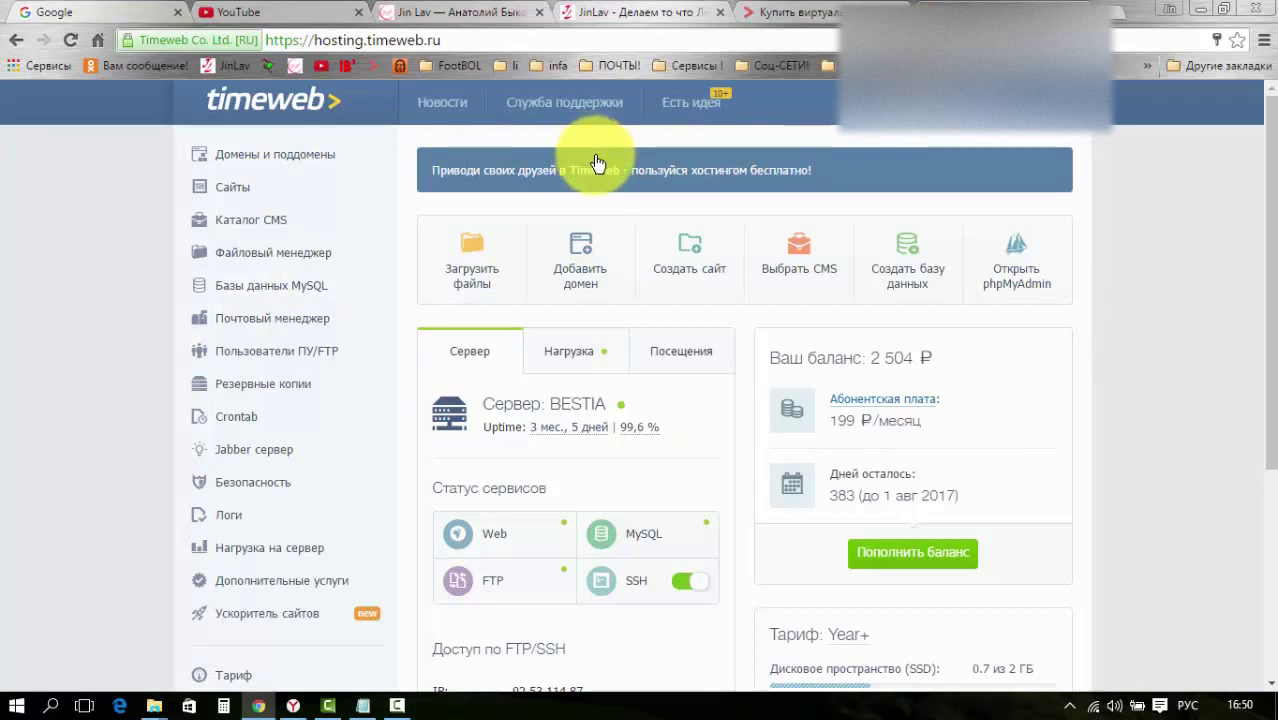
Compare the limits and prices of the virtual hosting plans on the Timeweb hosting page.
click(796, 13)
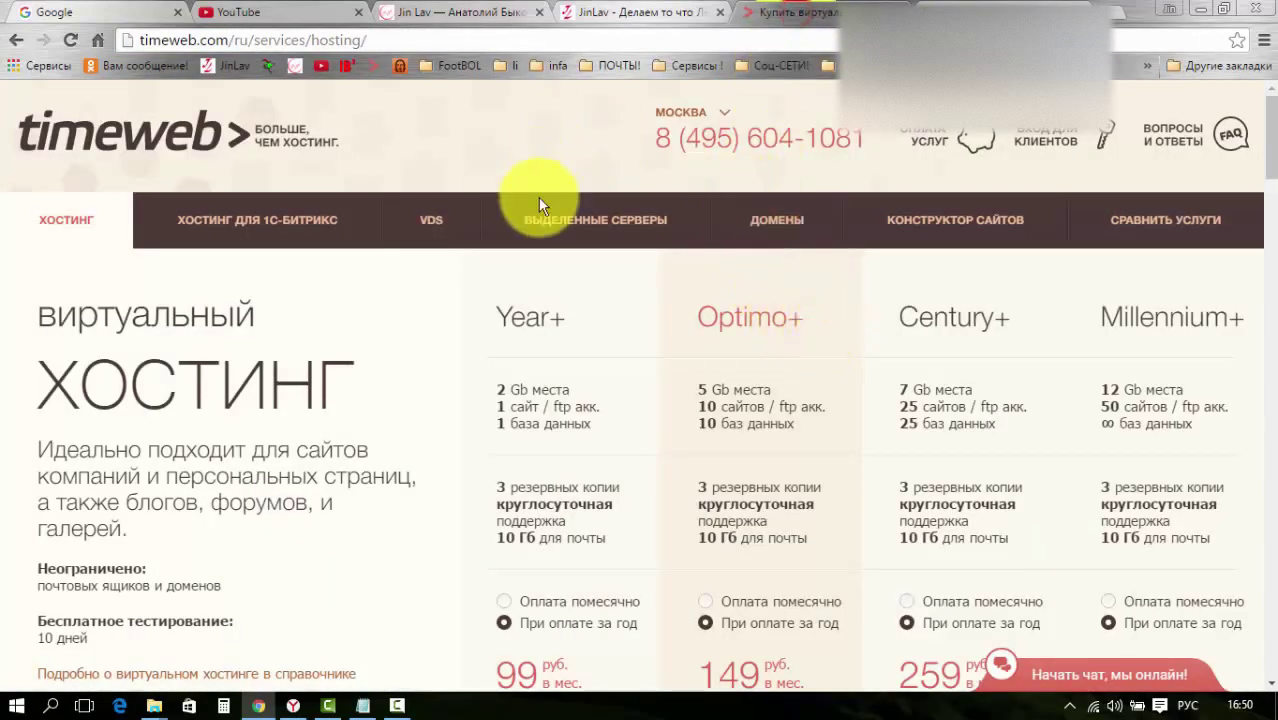
scroll(537, 200, down, 2)
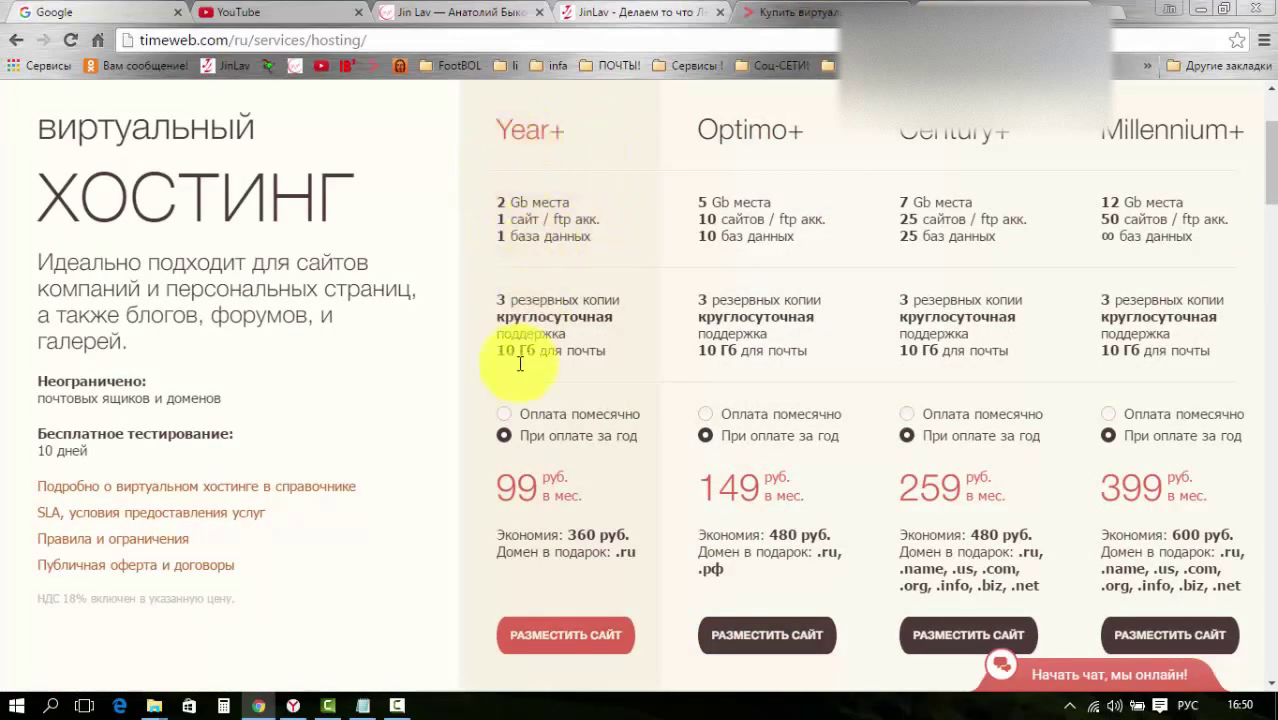
scroll(530, 181, up, 2)
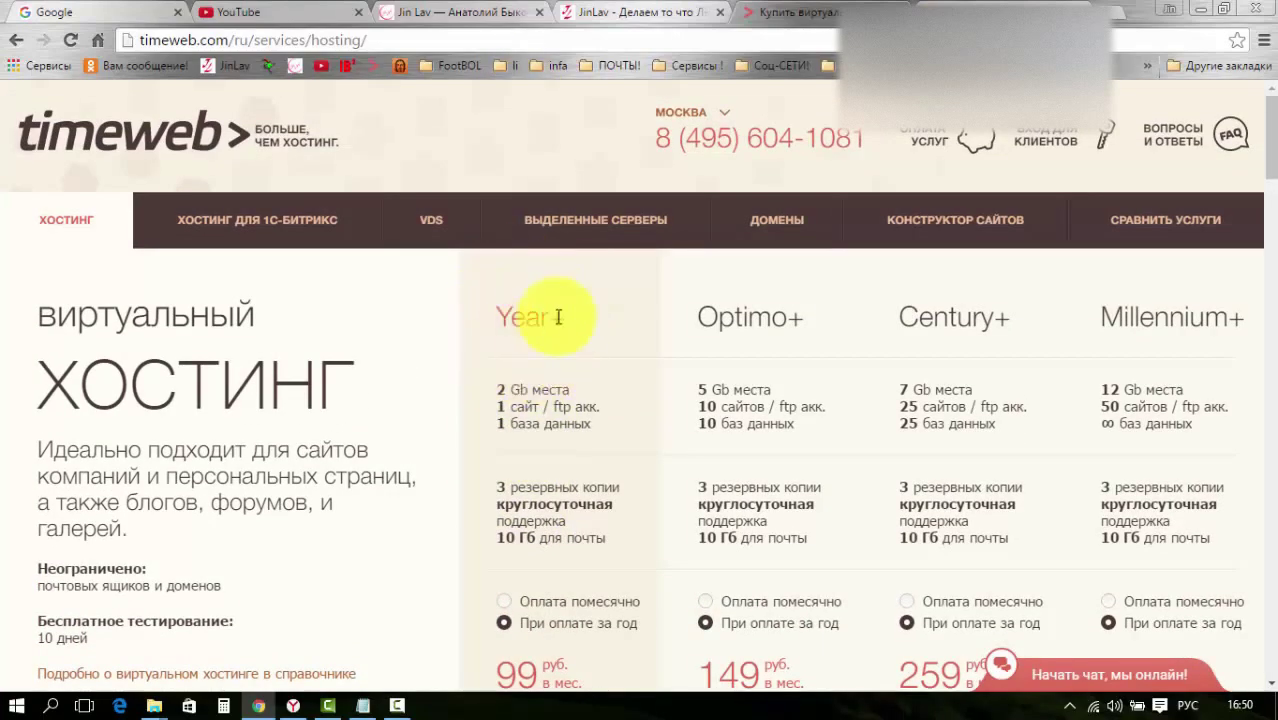
scroll(540, 343, down, 3)
scroll(528, 422, up, 3)
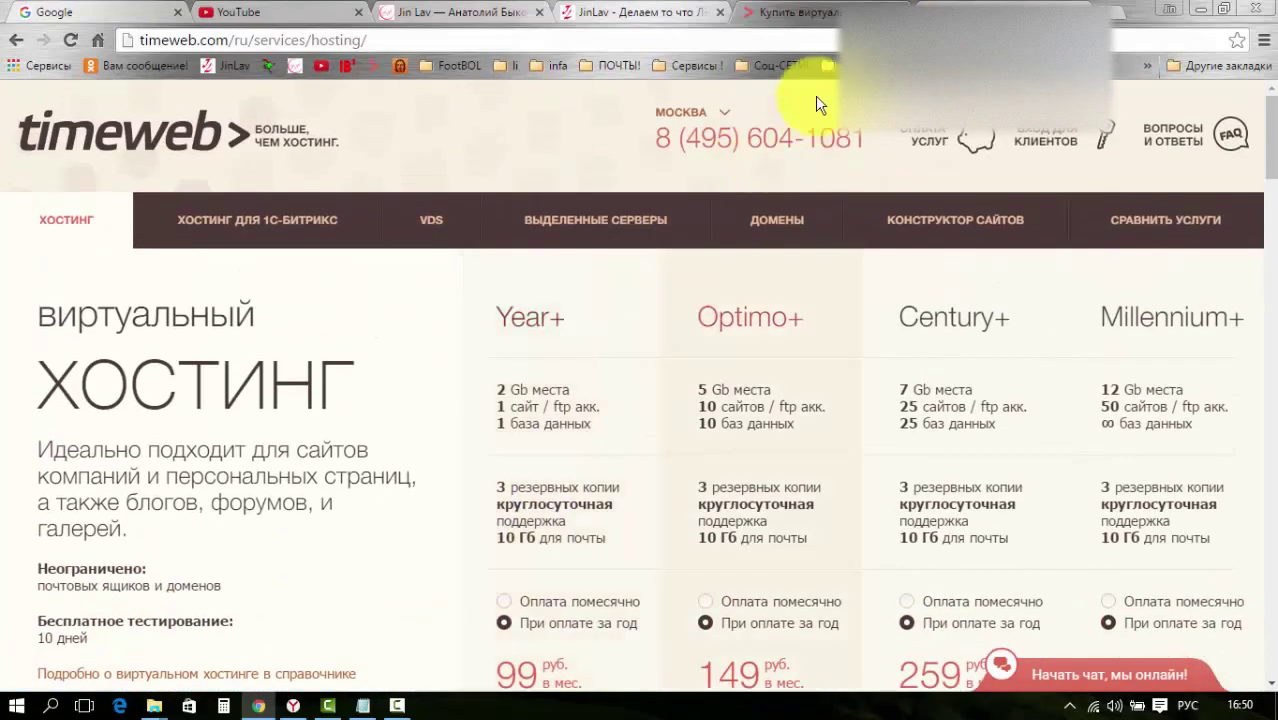
Return to the Year+ account's dashboard and open its tariff change settings.
click(937, 12)
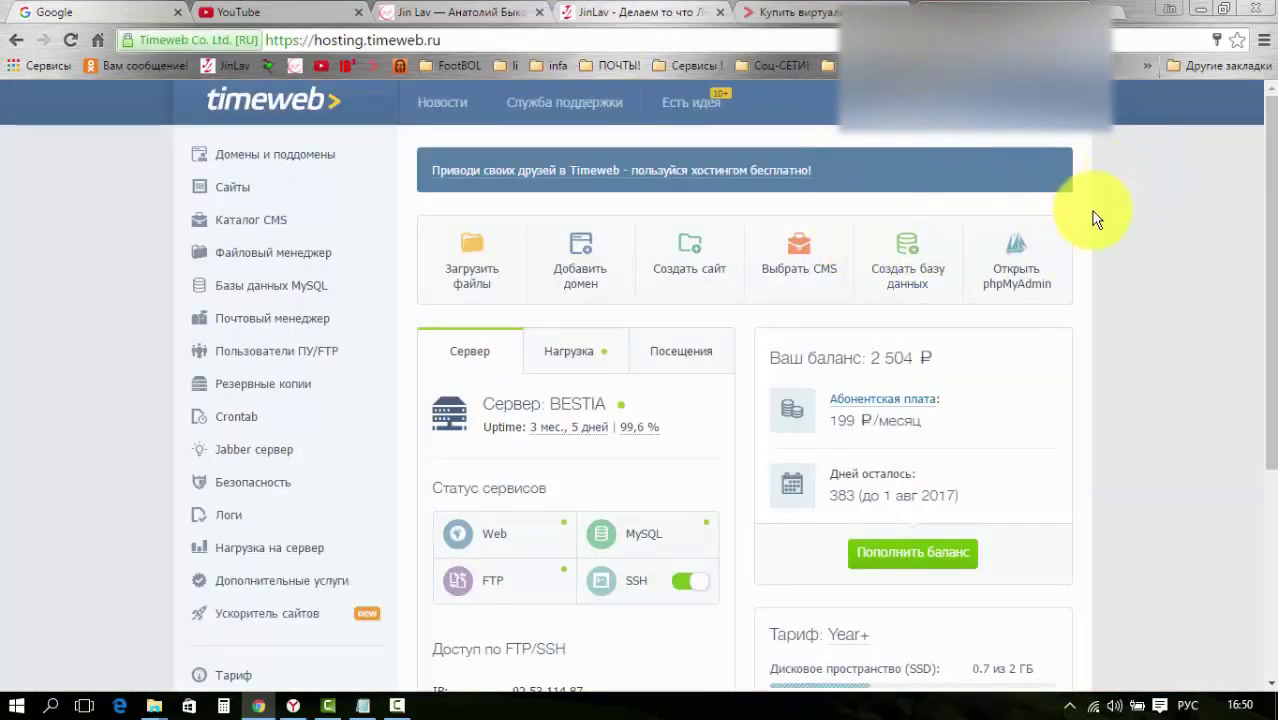
scroll(1101, 234, down, 3)
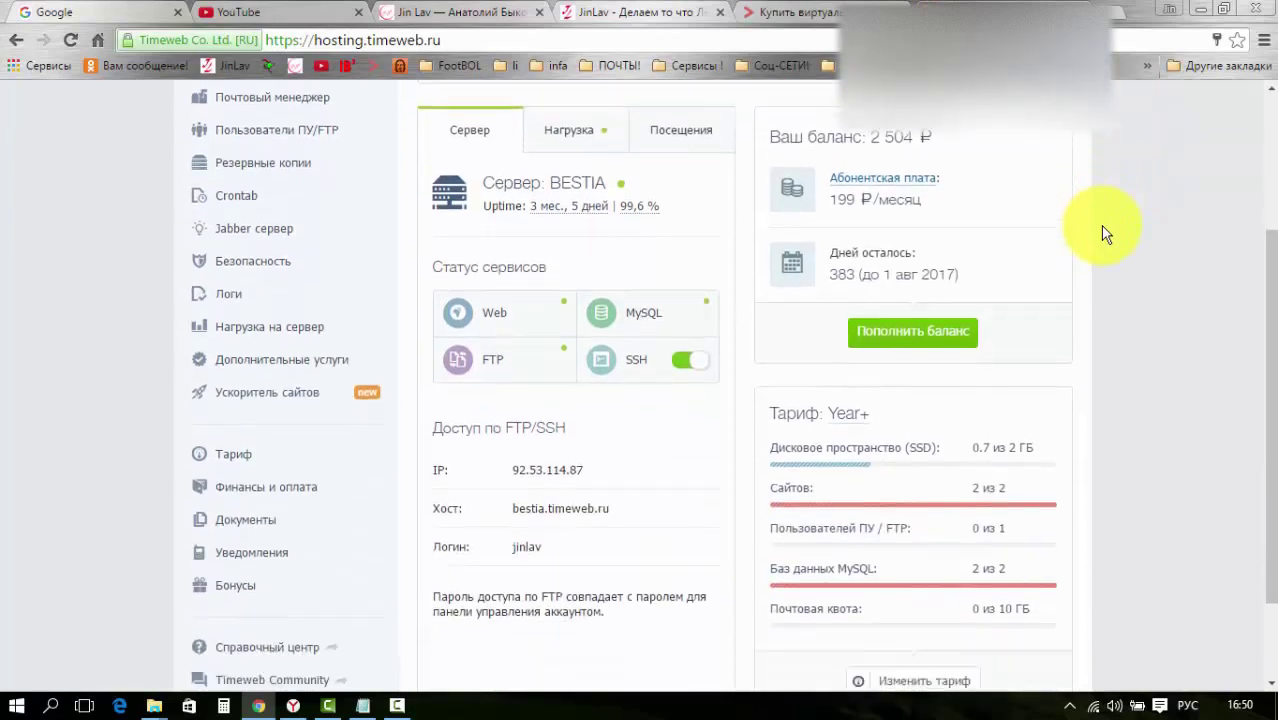
scroll(1101, 234, up, 3)
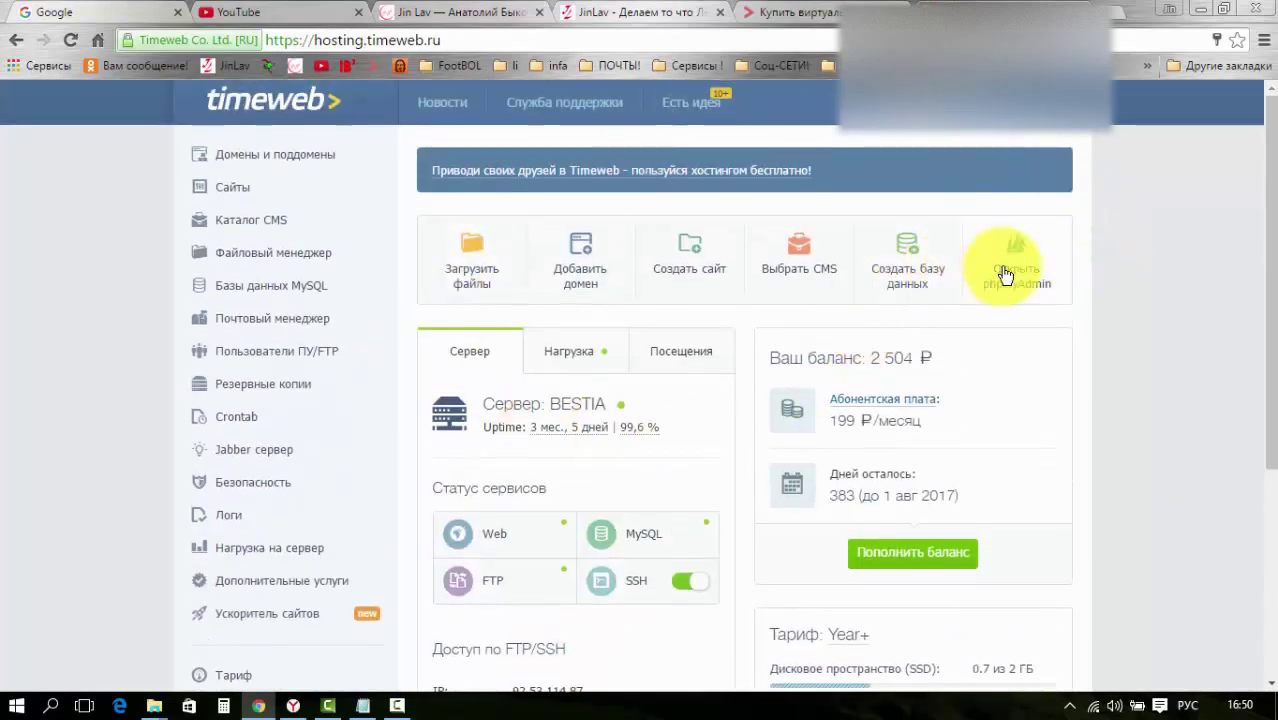
scroll(1126, 263, down, 3)
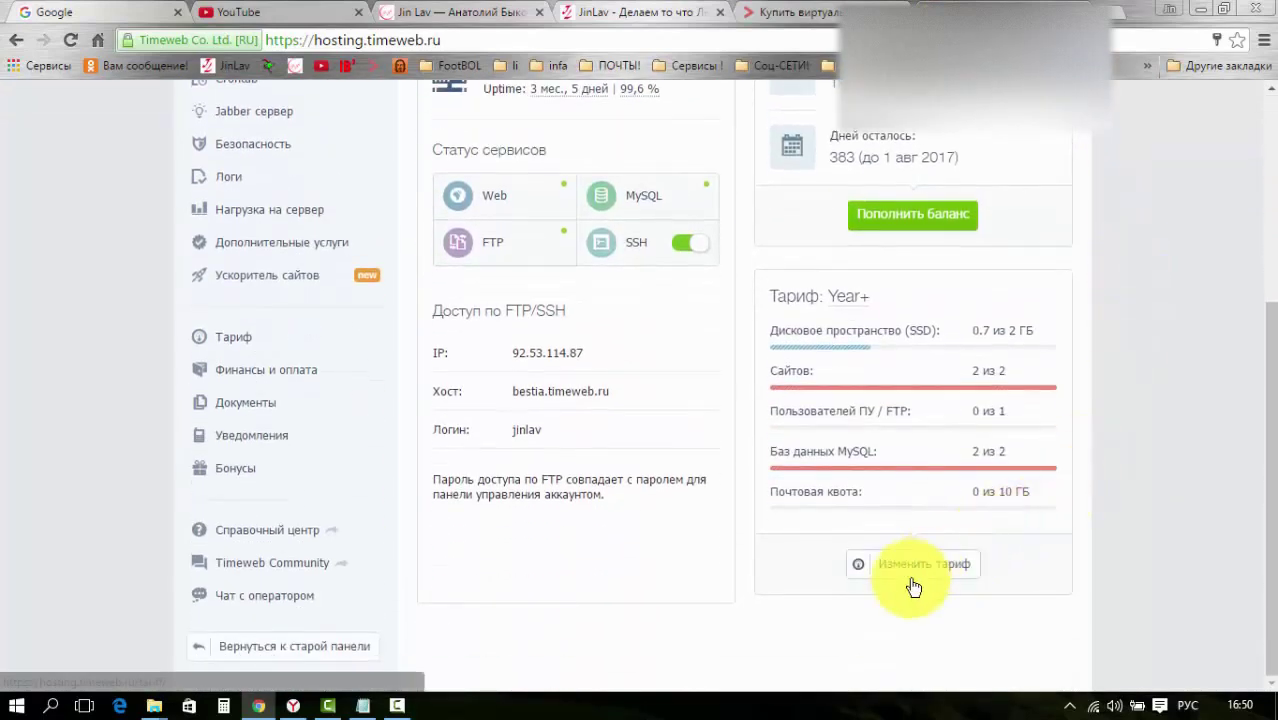
click(908, 584)
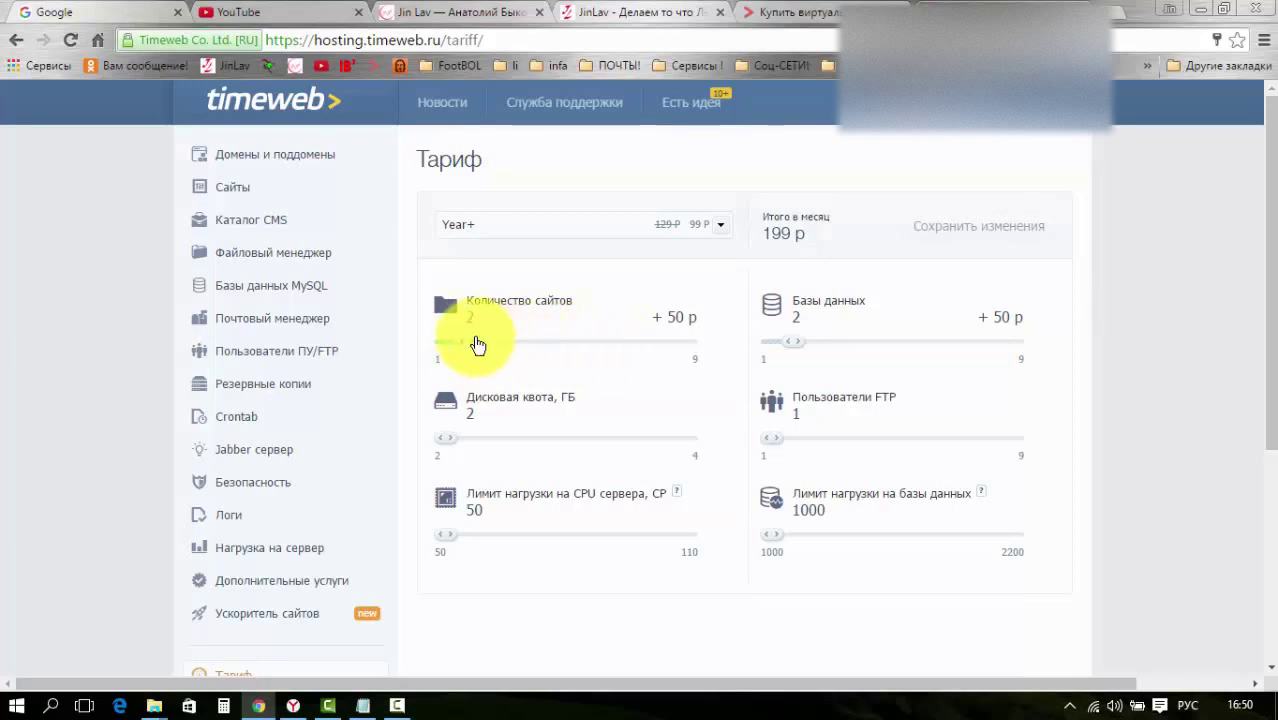
Try the Year+ tariff with 6 sites, then with 4 sites and 4 databases, and return both to 2.
drag(485, 340, 595, 343)
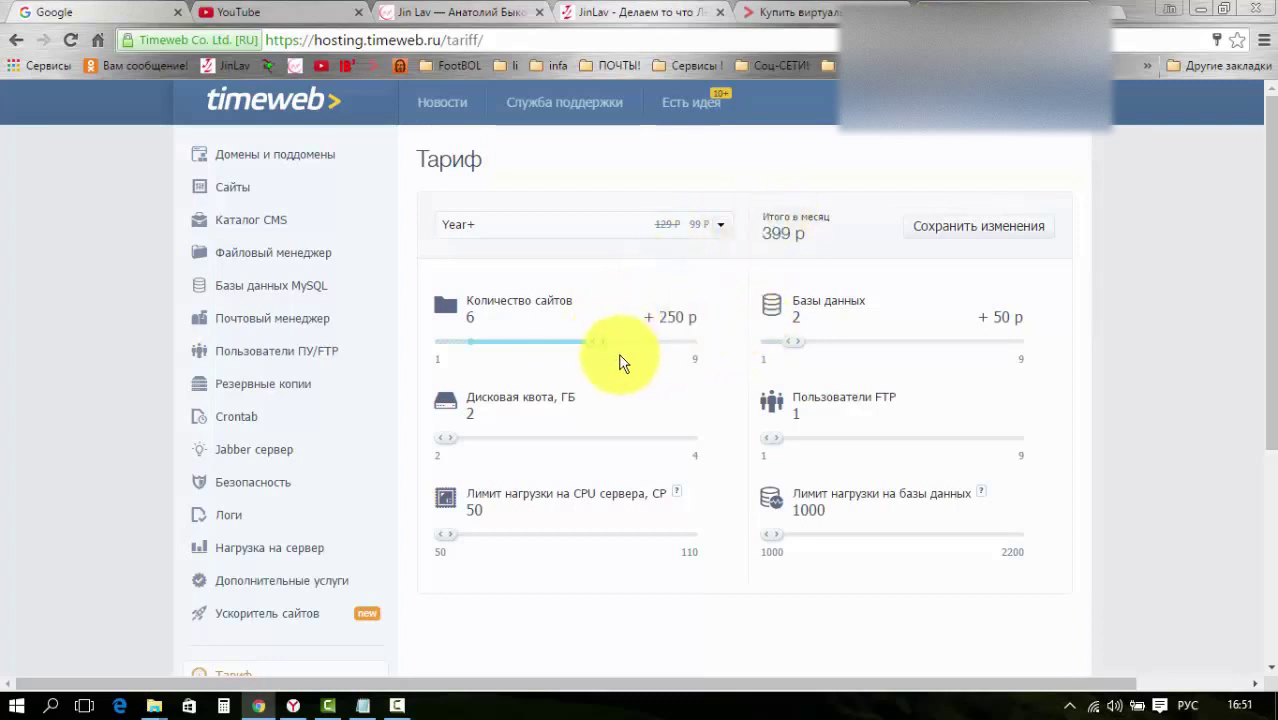
drag(607, 345, 497, 352)
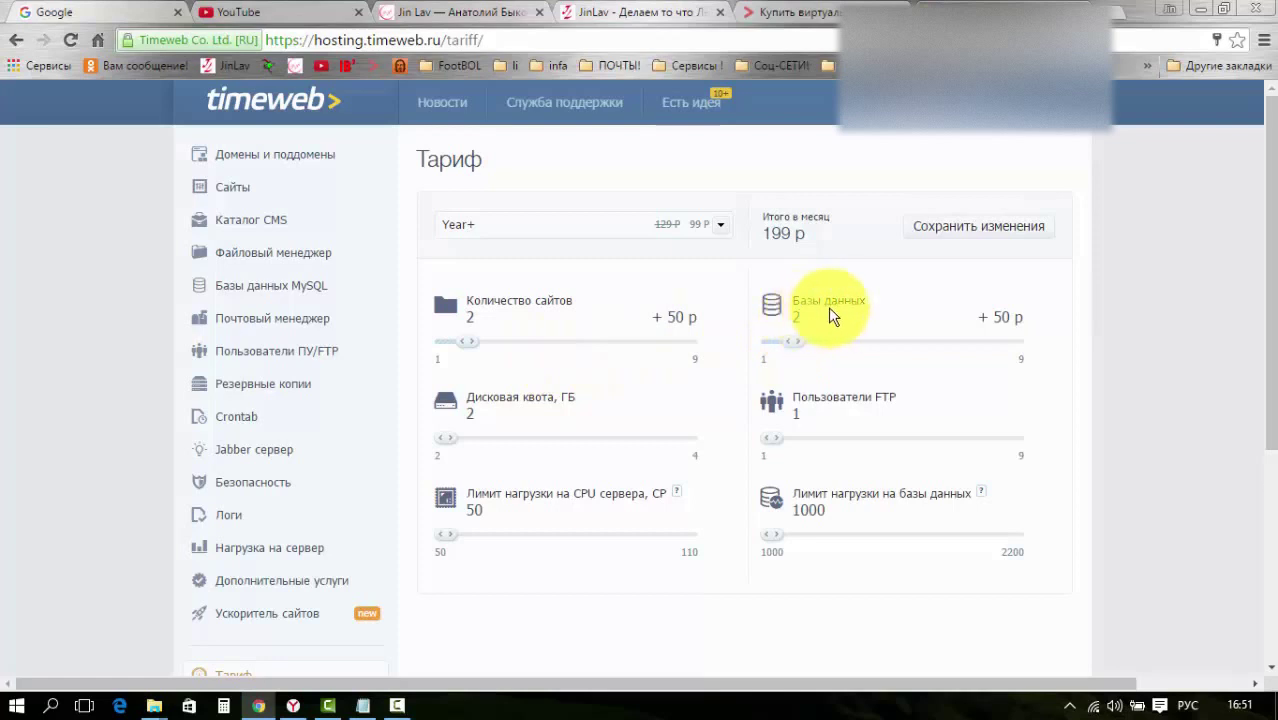
drag(469, 350, 531, 347)
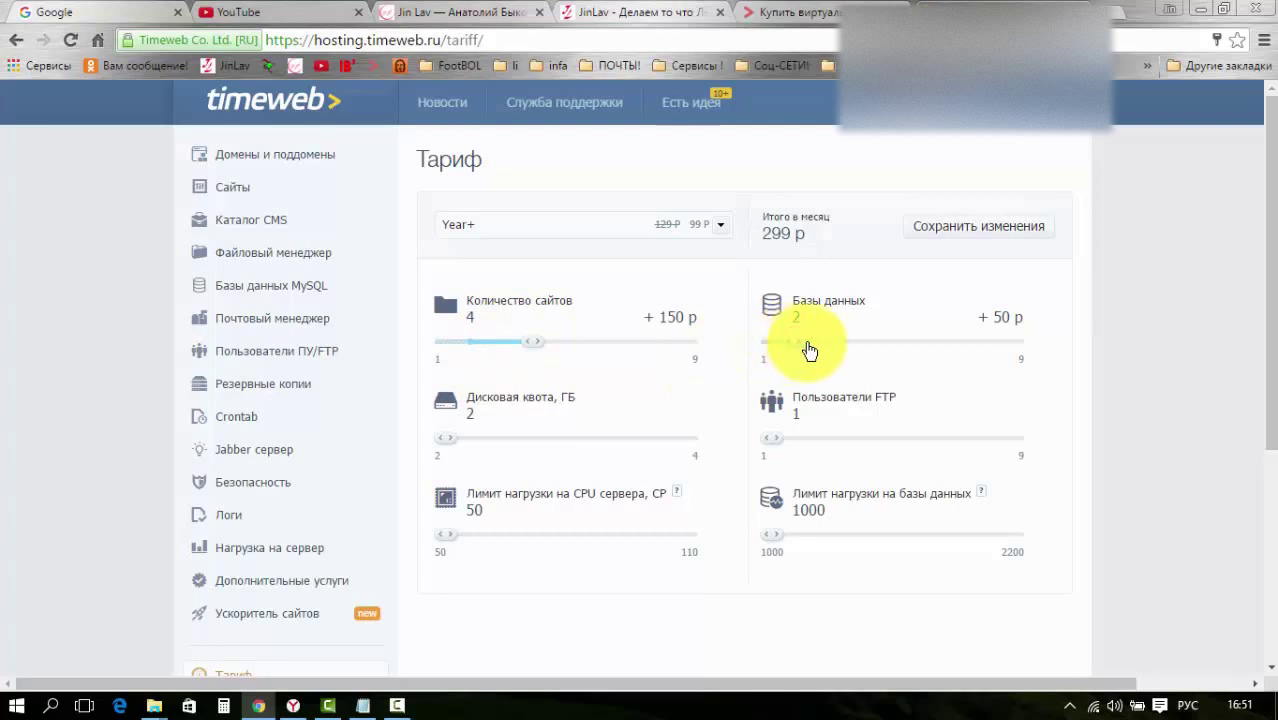
drag(807, 350, 862, 347)
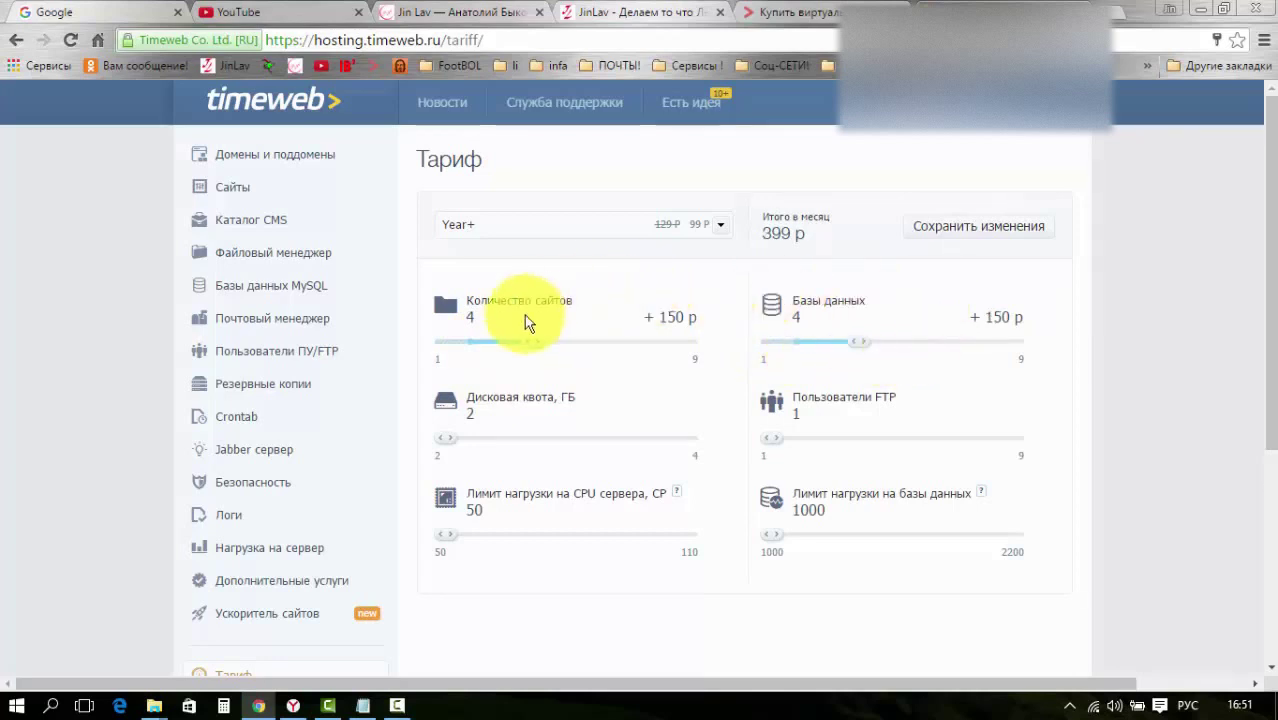
drag(833, 352, 776, 348)
drag(530, 350, 487, 353)
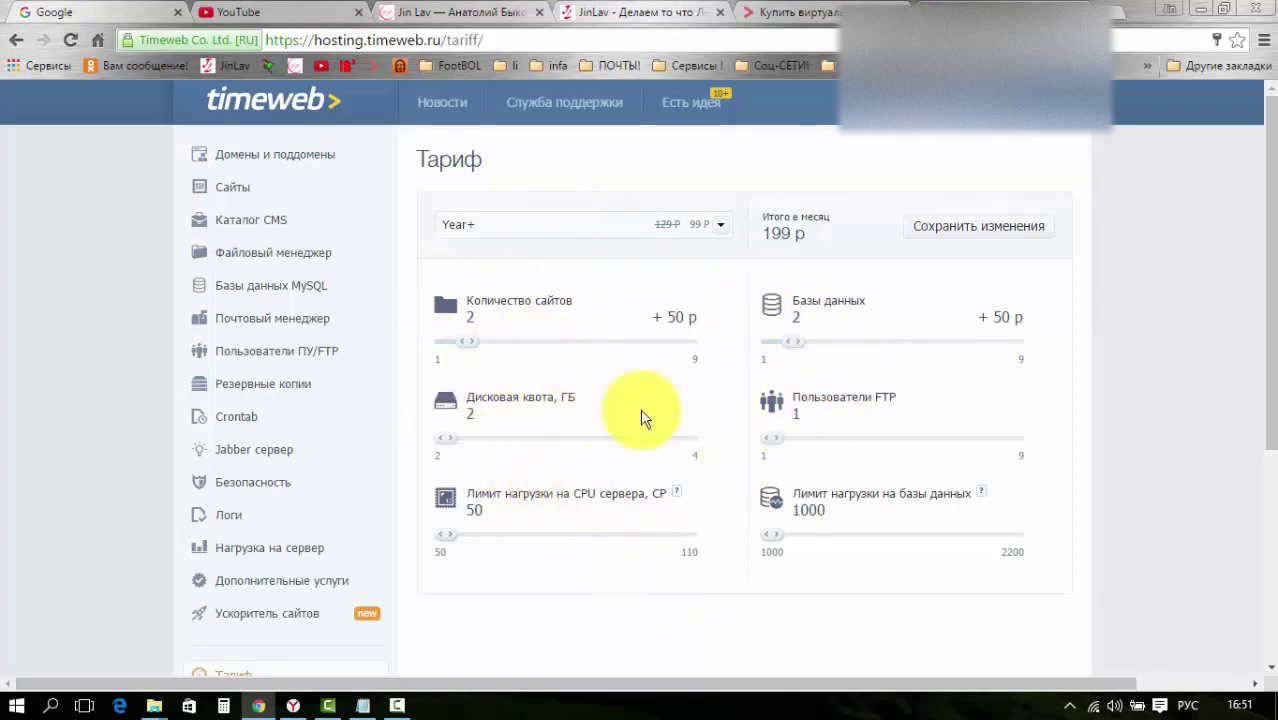
Look through the available tariff plans, and try 3 sites and 3 databases before returning both to 2.
click(719, 229)
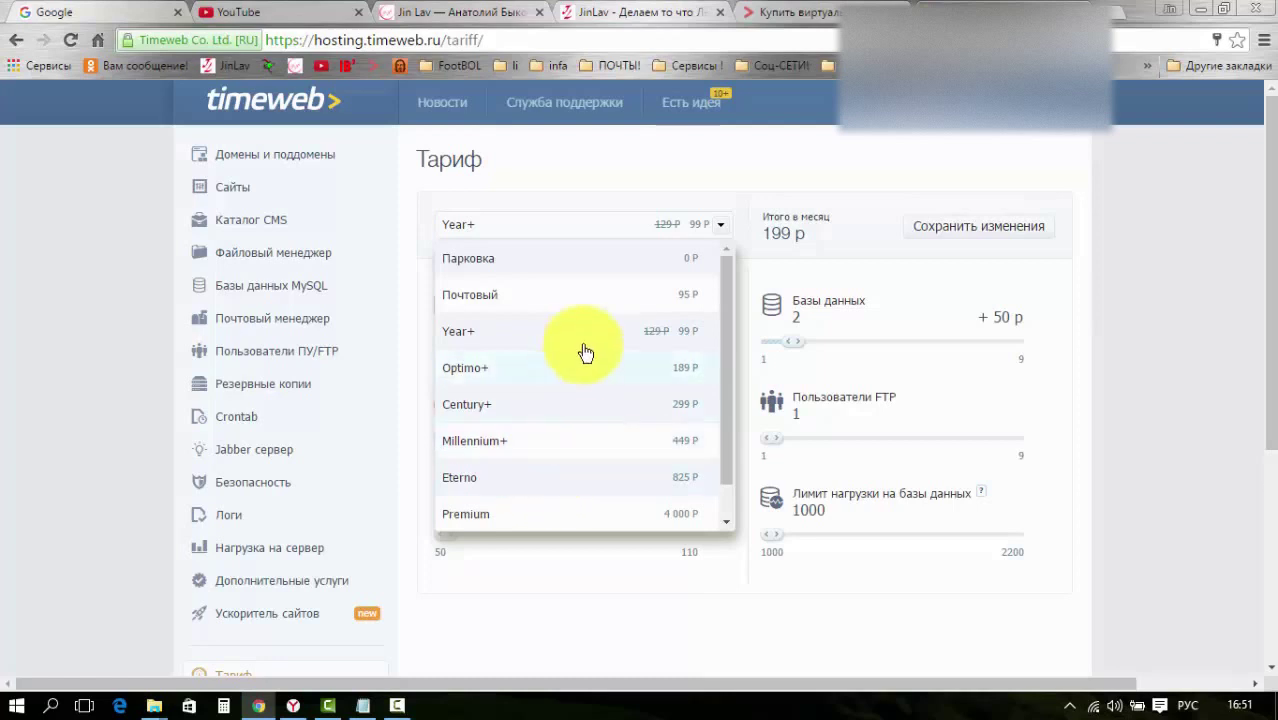
click(745, 200)
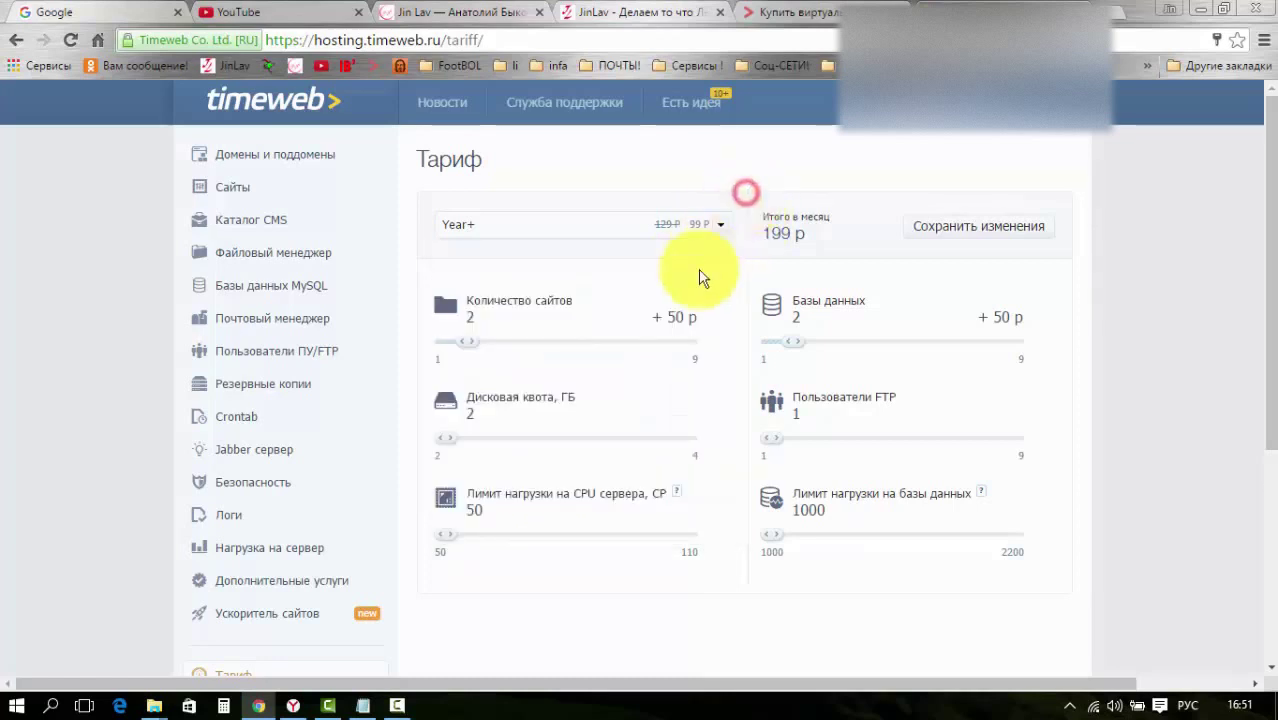
drag(471, 345, 497, 352)
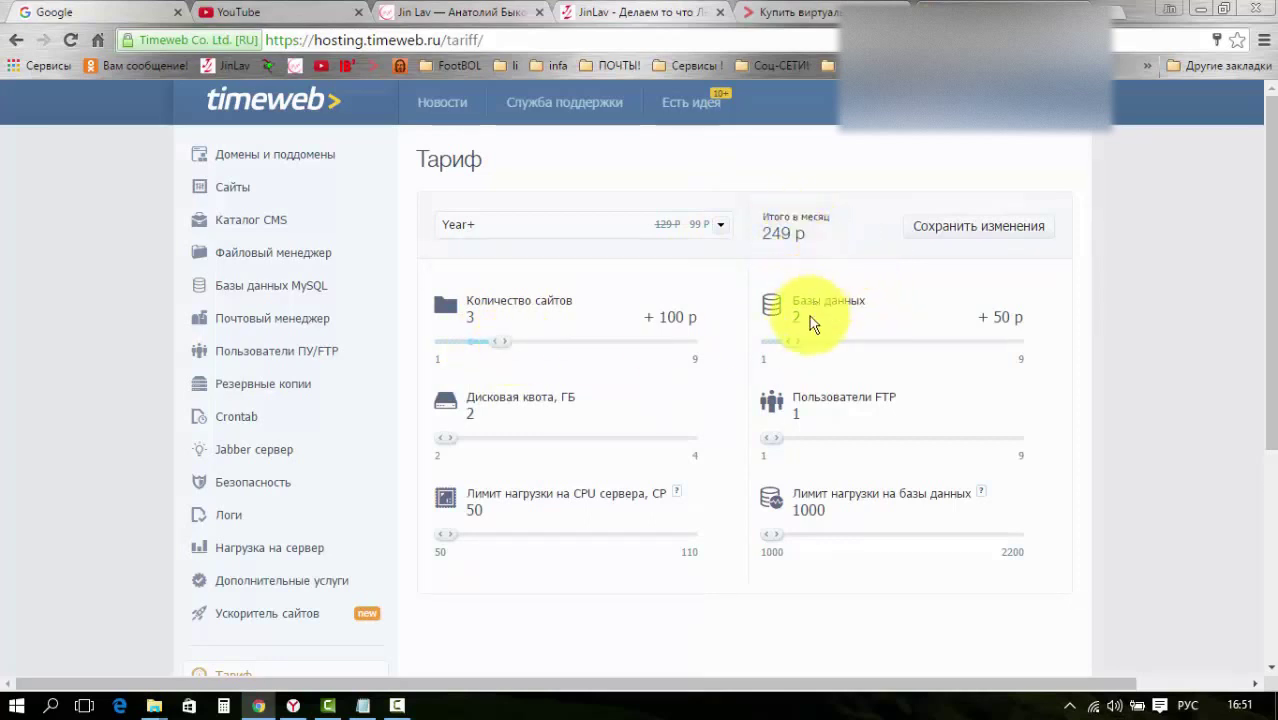
drag(797, 347, 798, 315)
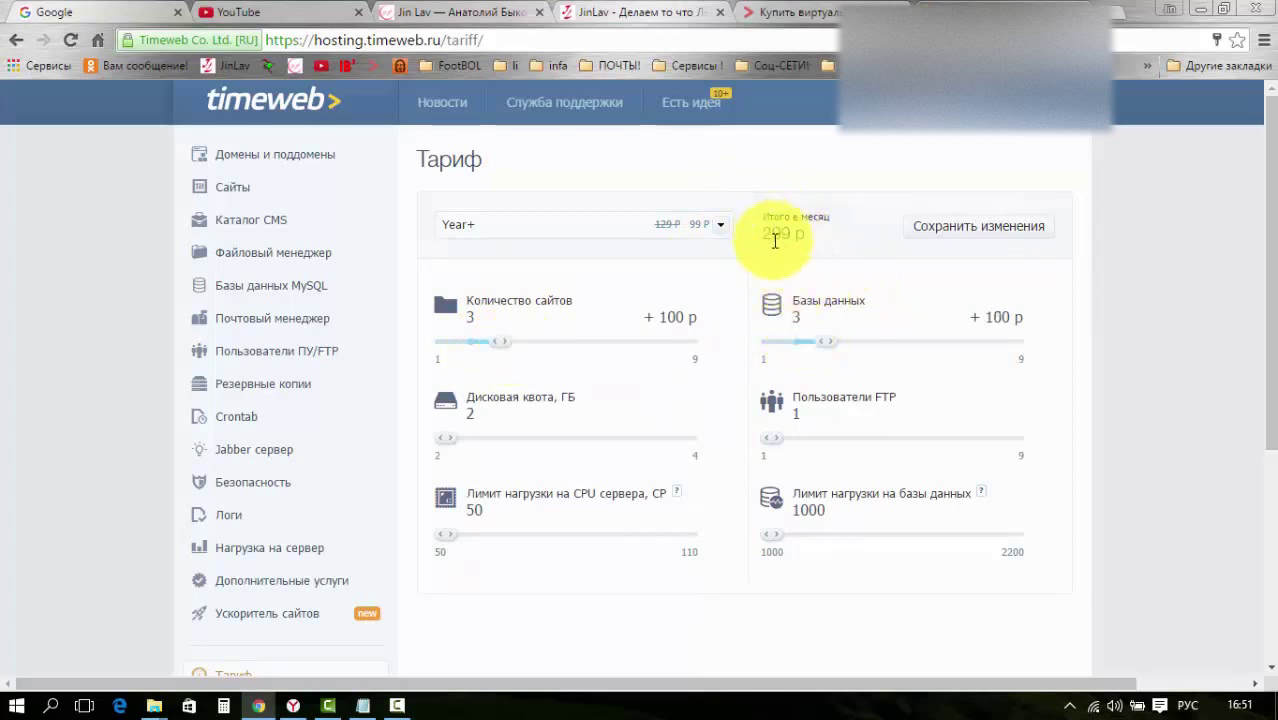
drag(502, 344, 476, 345)
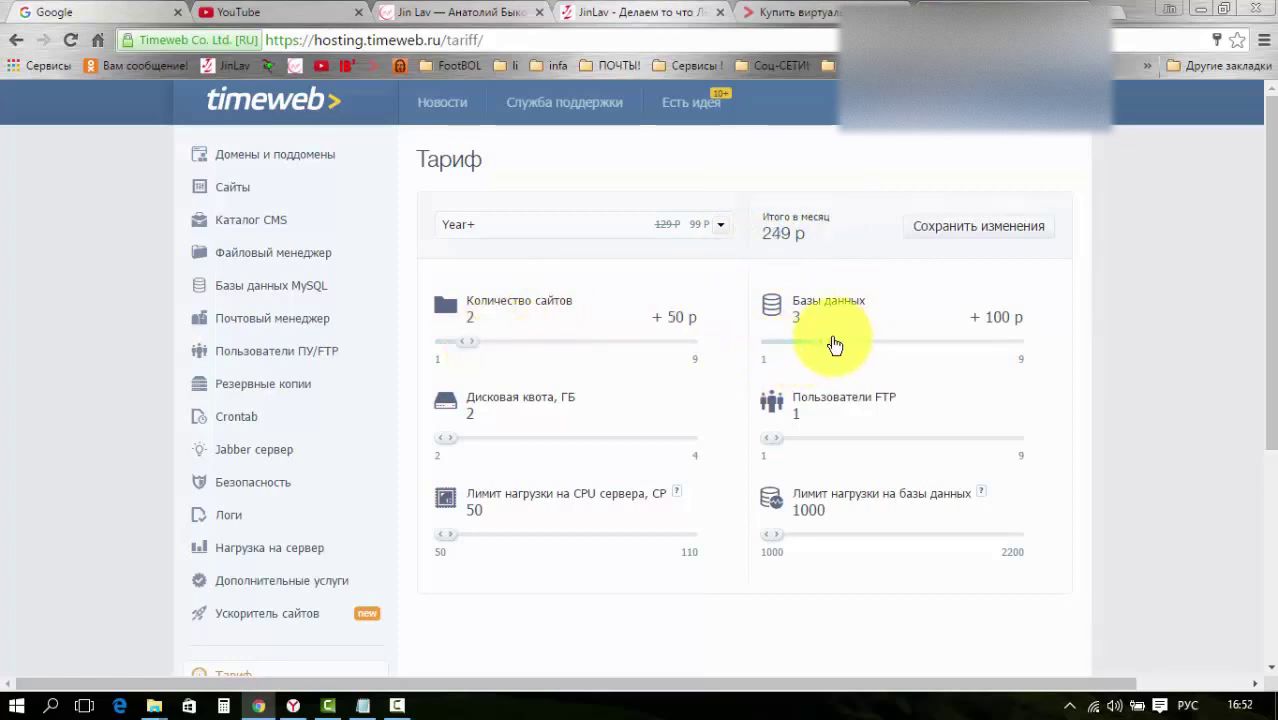
drag(833, 346, 810, 345)
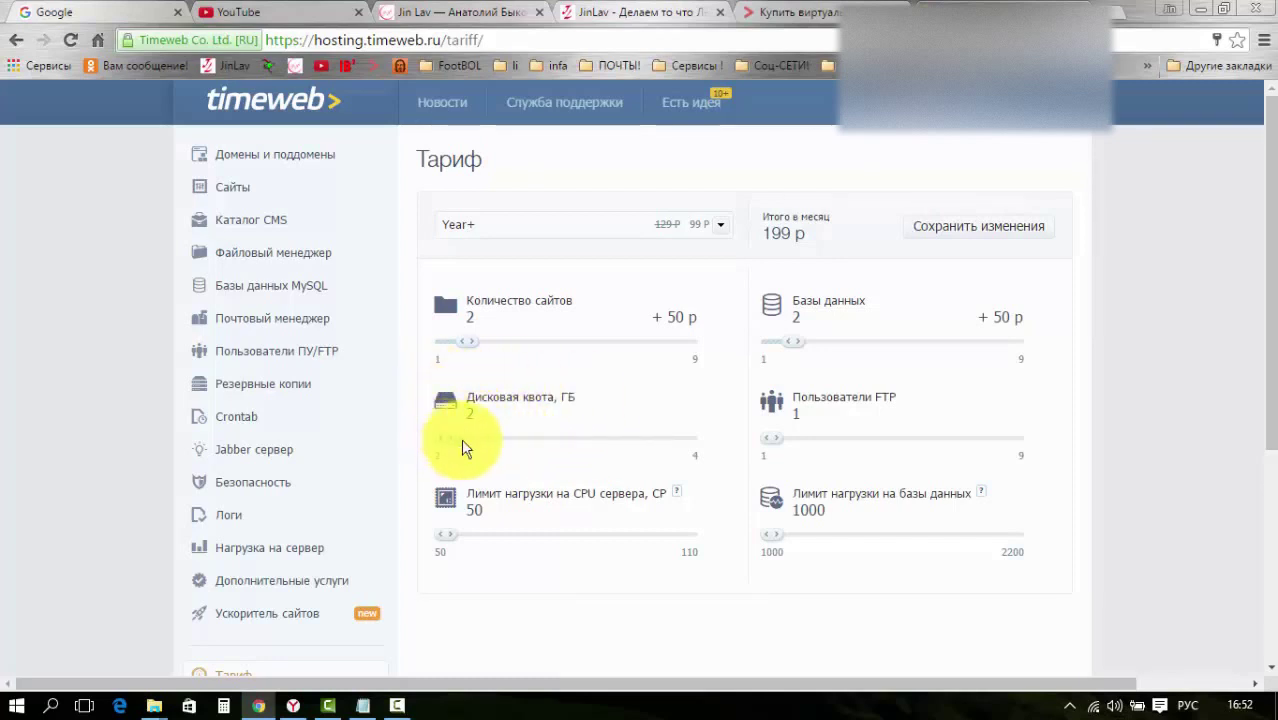
click(518, 446)
click(495, 438)
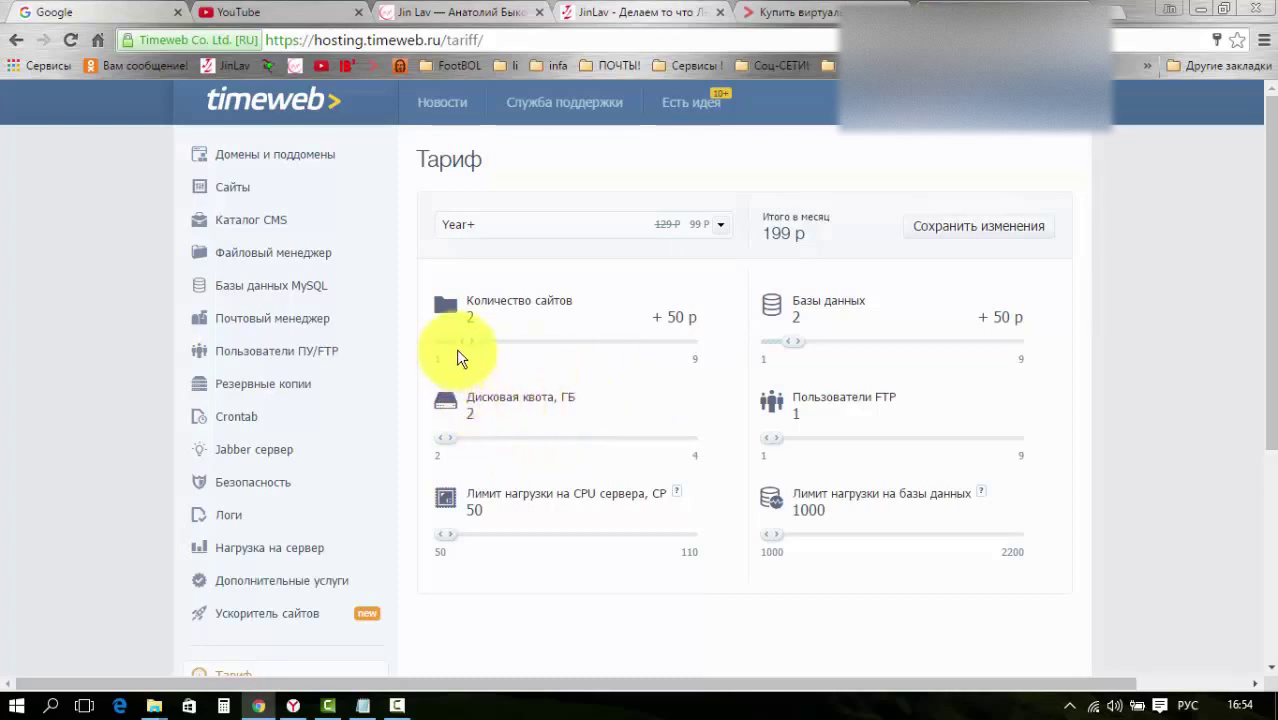
Leave the tariff settings and open the registration form for a new domain.
click(268, 99)
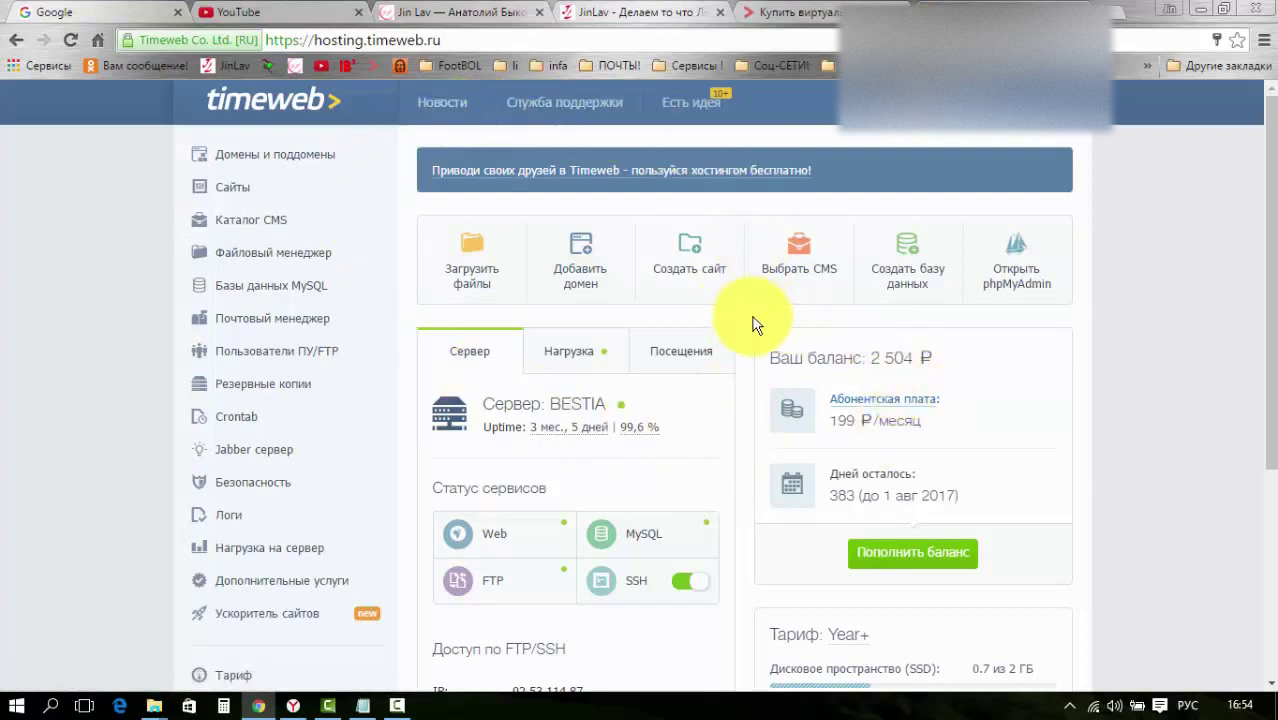
click(291, 158)
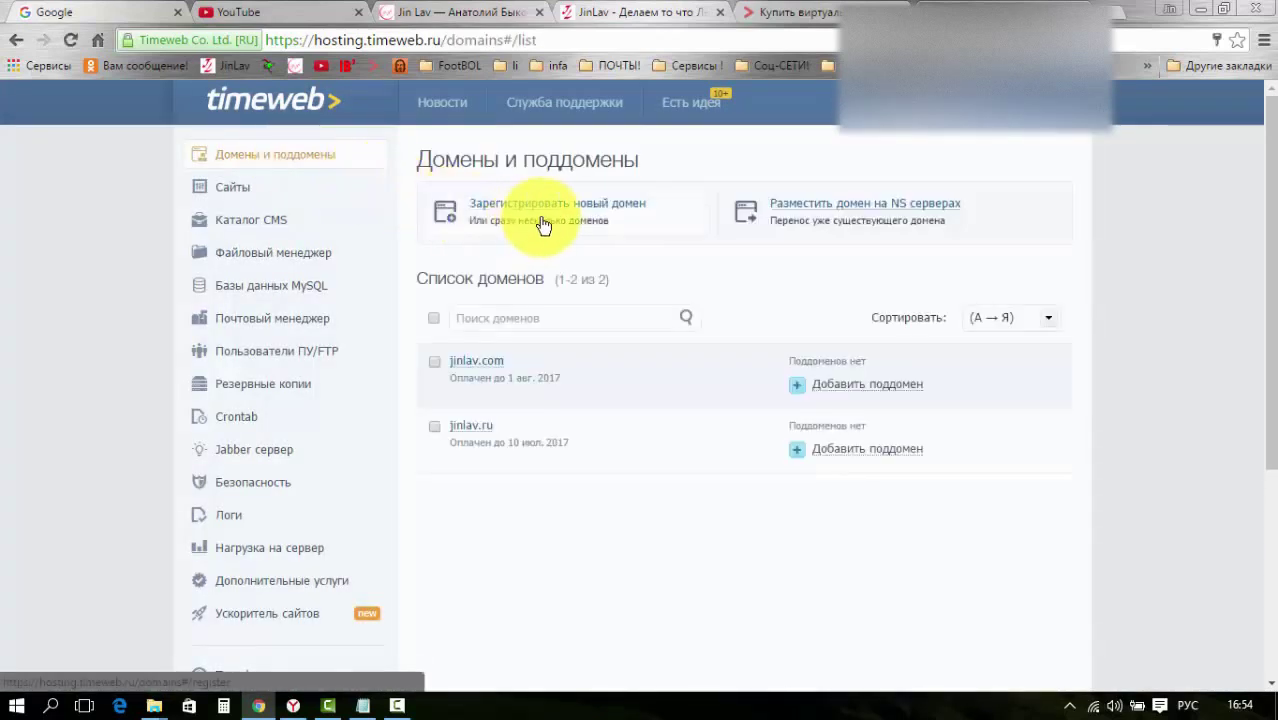
click(543, 205)
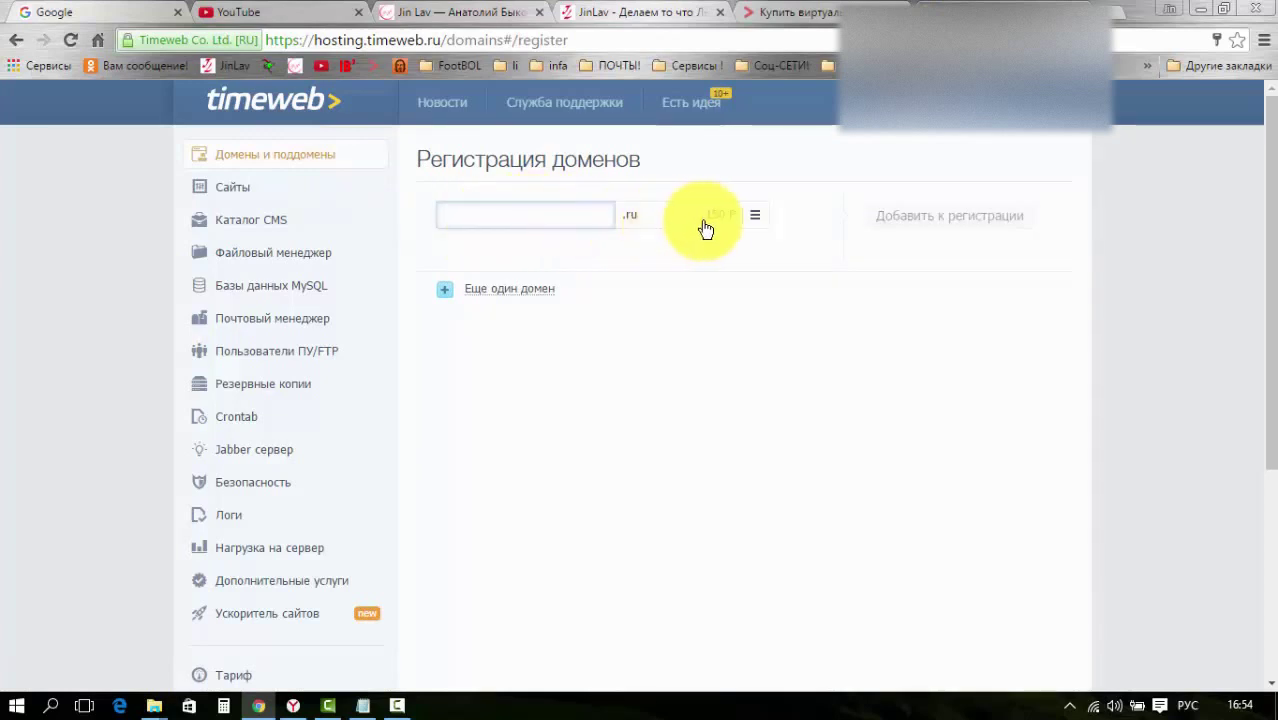
Examine the domain zones and their prices in each category, then close the zone list without choosing one.
click(755, 217)
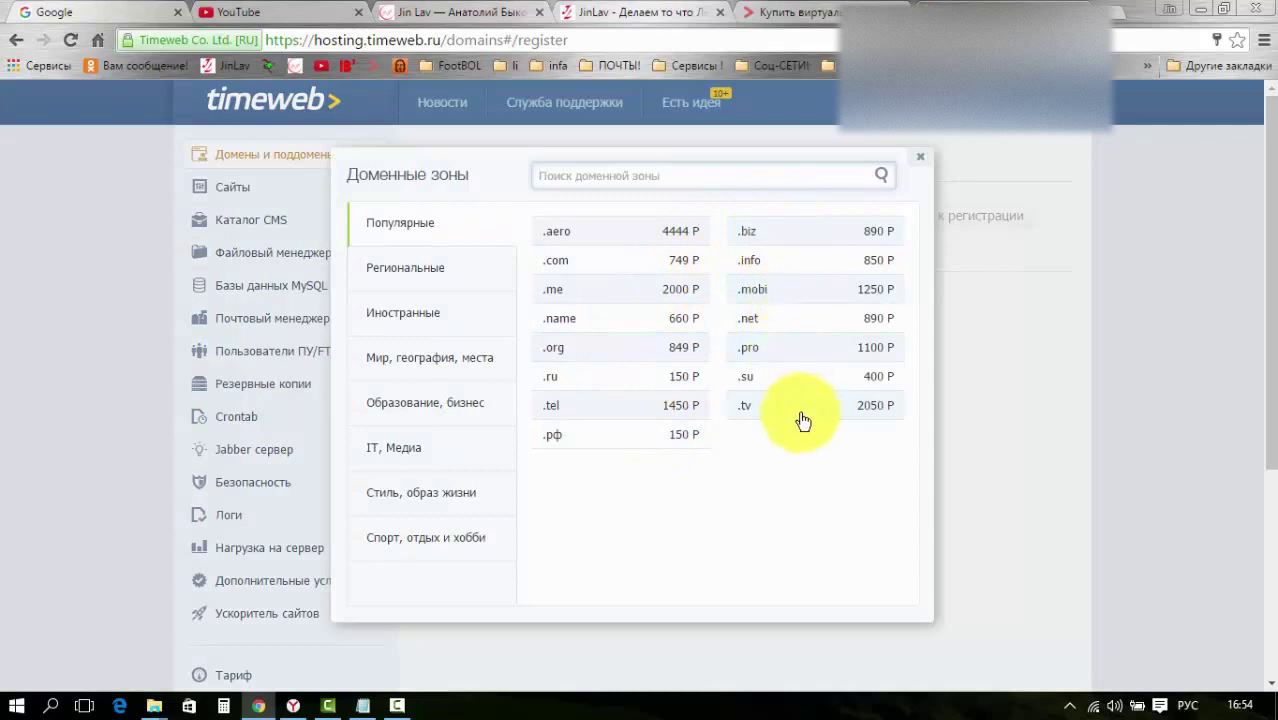
click(462, 266)
click(440, 316)
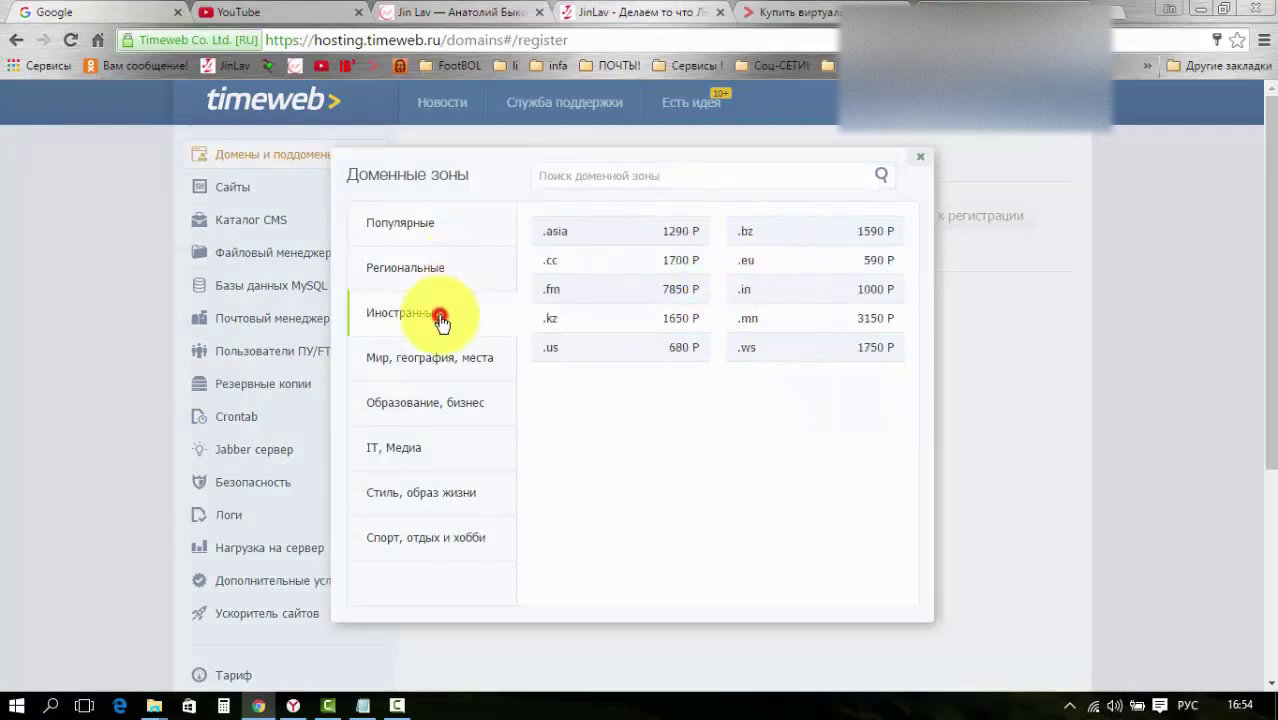
click(435, 356)
click(446, 405)
click(438, 450)
click(443, 492)
click(455, 536)
click(430, 222)
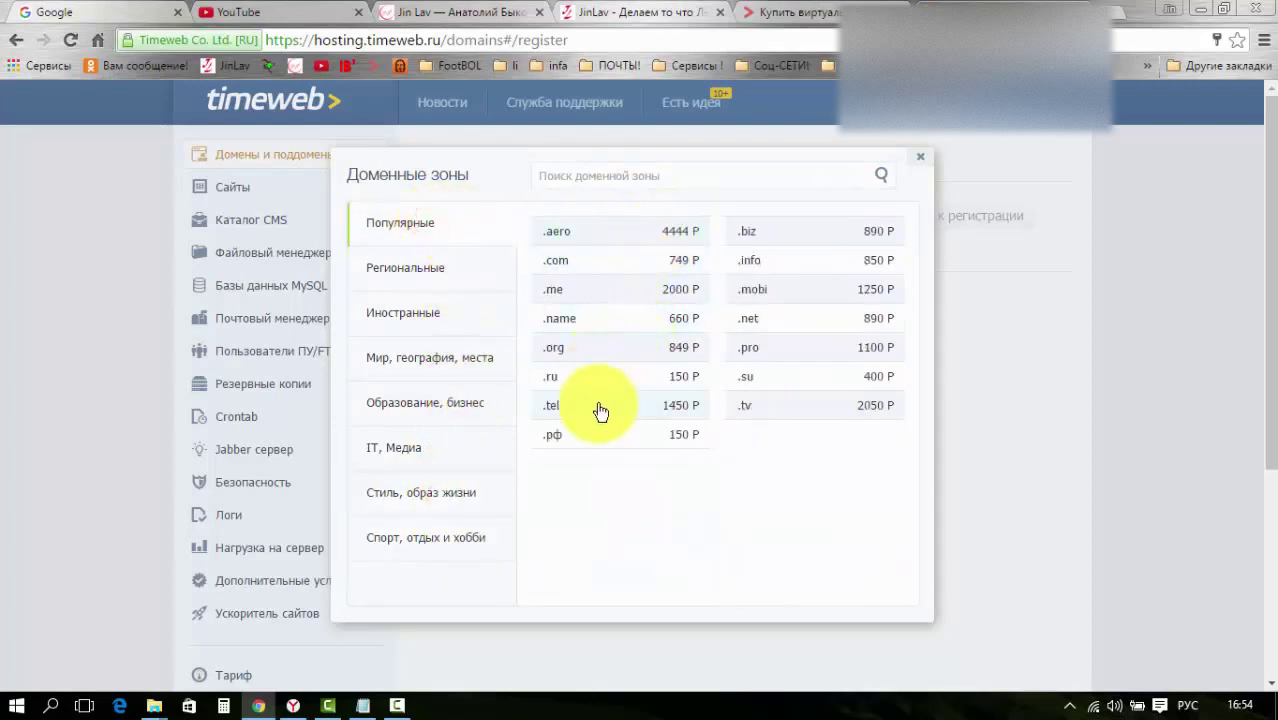
click(921, 162)
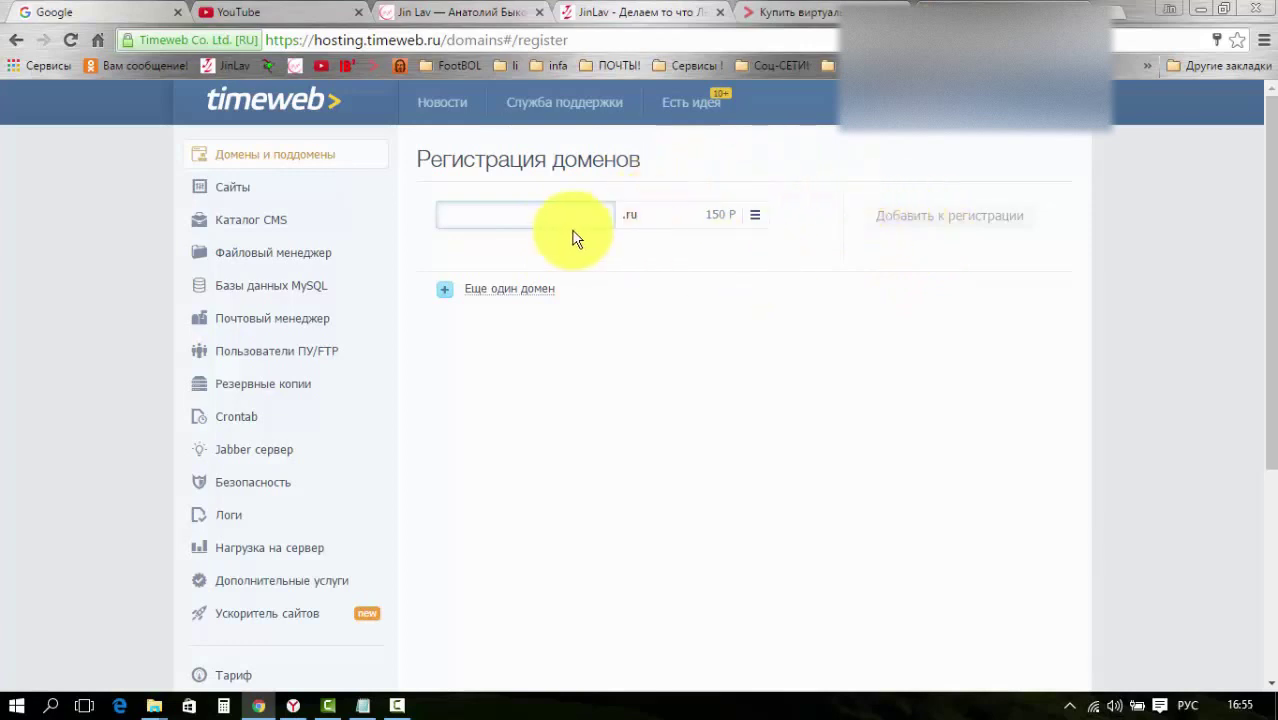
Open the WordPress application's details in the CMS catalogue.
click(284, 103)
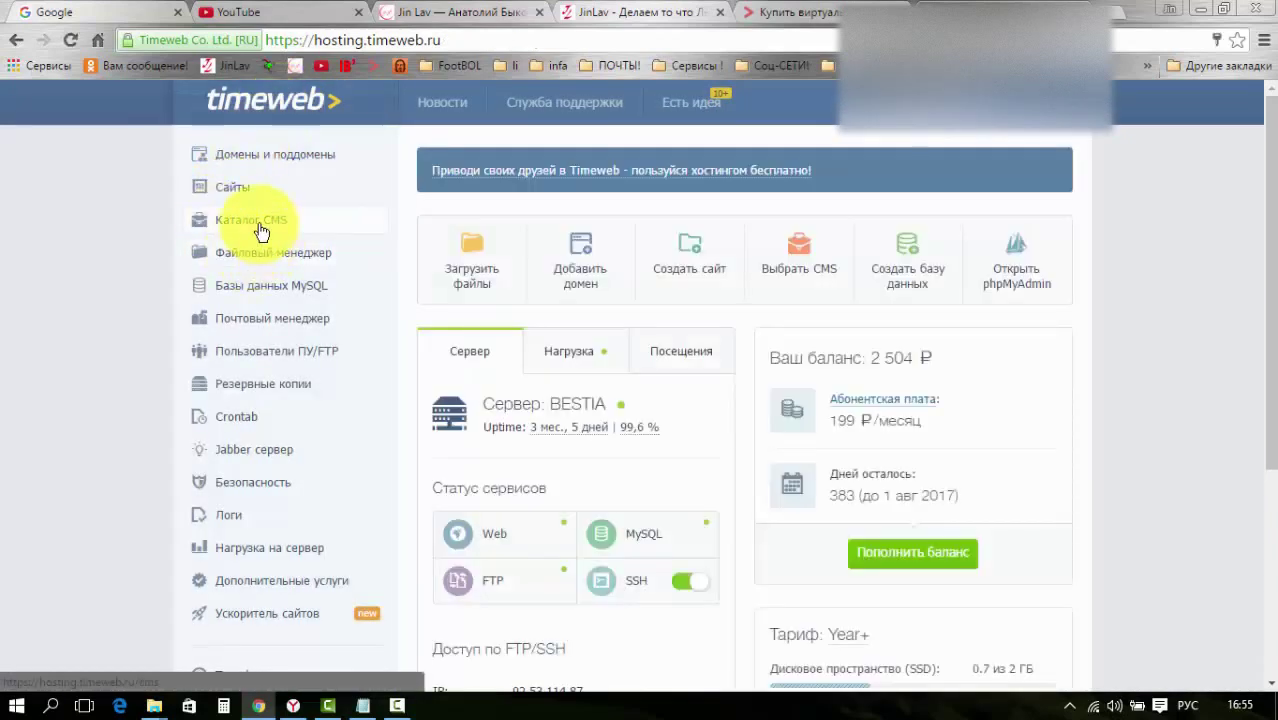
click(260, 231)
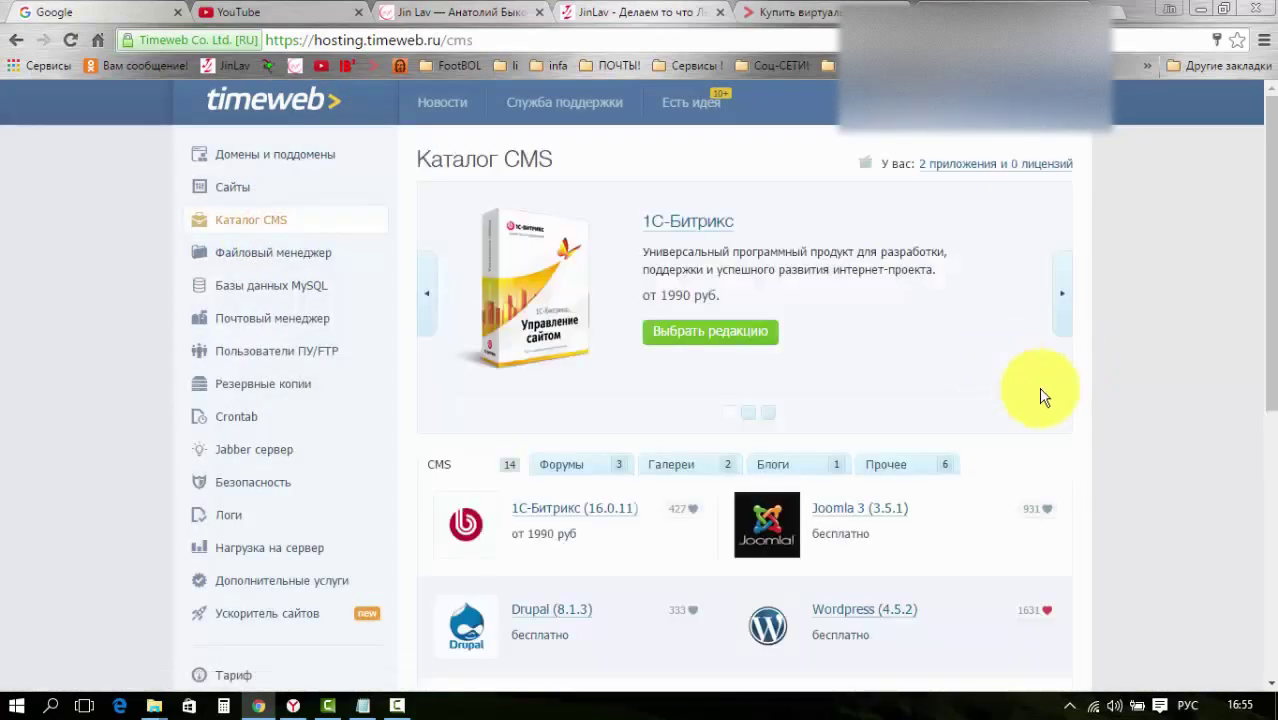
scroll(1124, 410, down, 2)
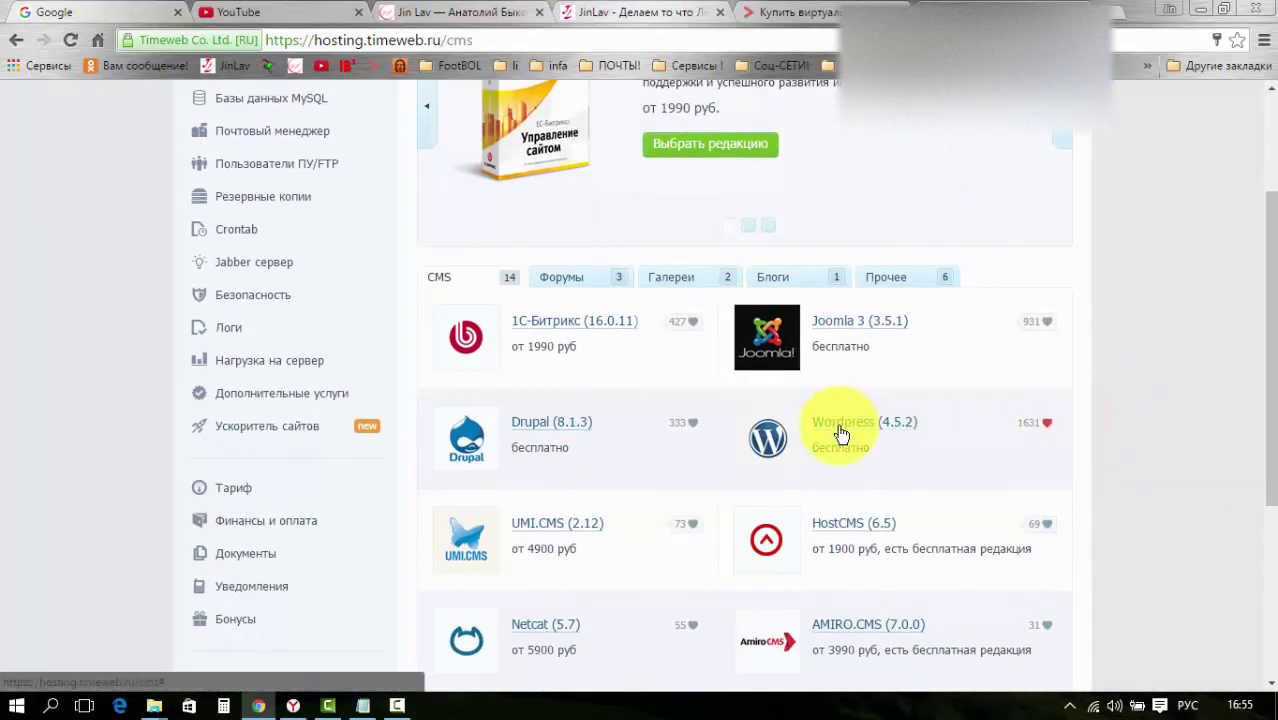
click(840, 423)
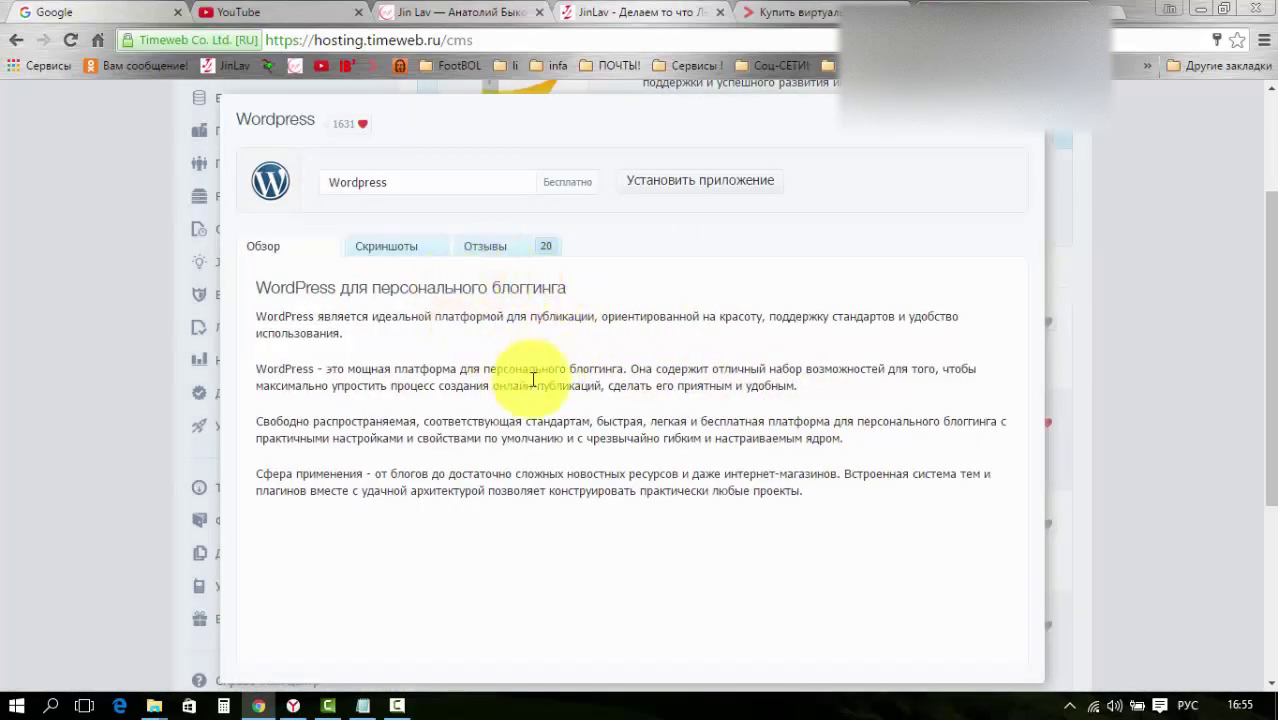
Close the WordPress details, view the list of created sites, and return to look through the CMS catalogue.
click(1035, 128)
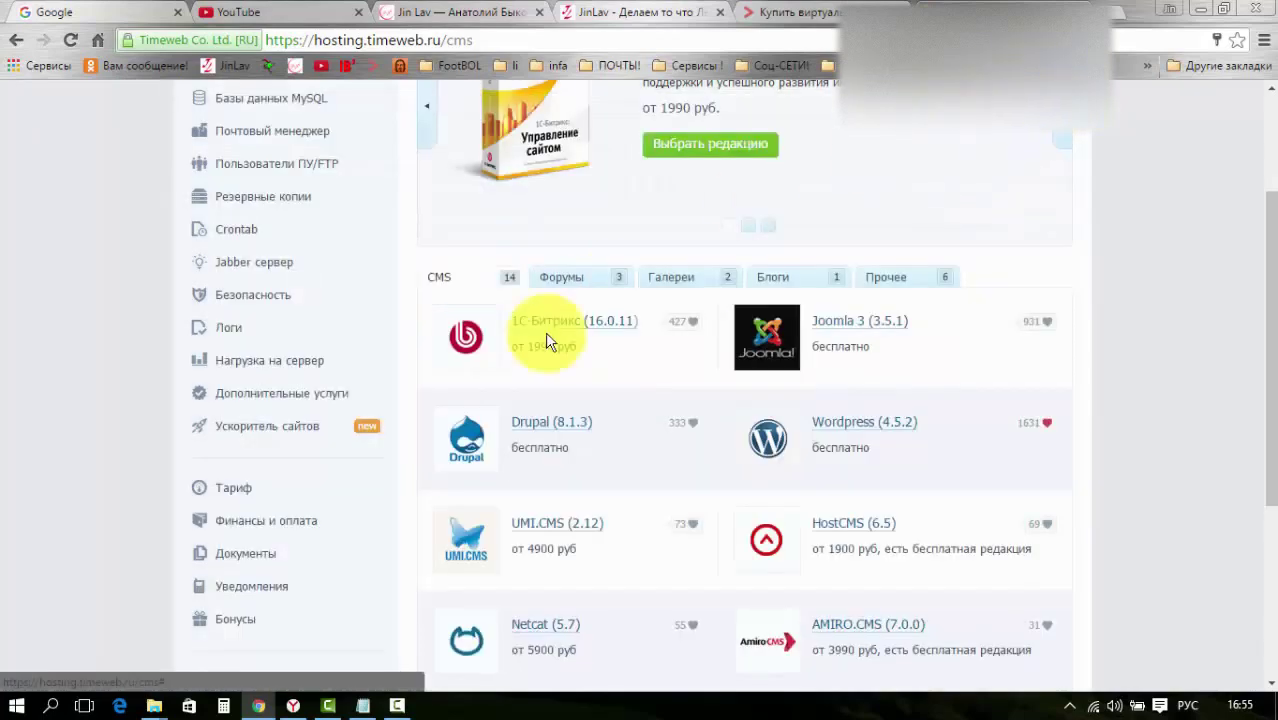
scroll(540, 390, up, 2)
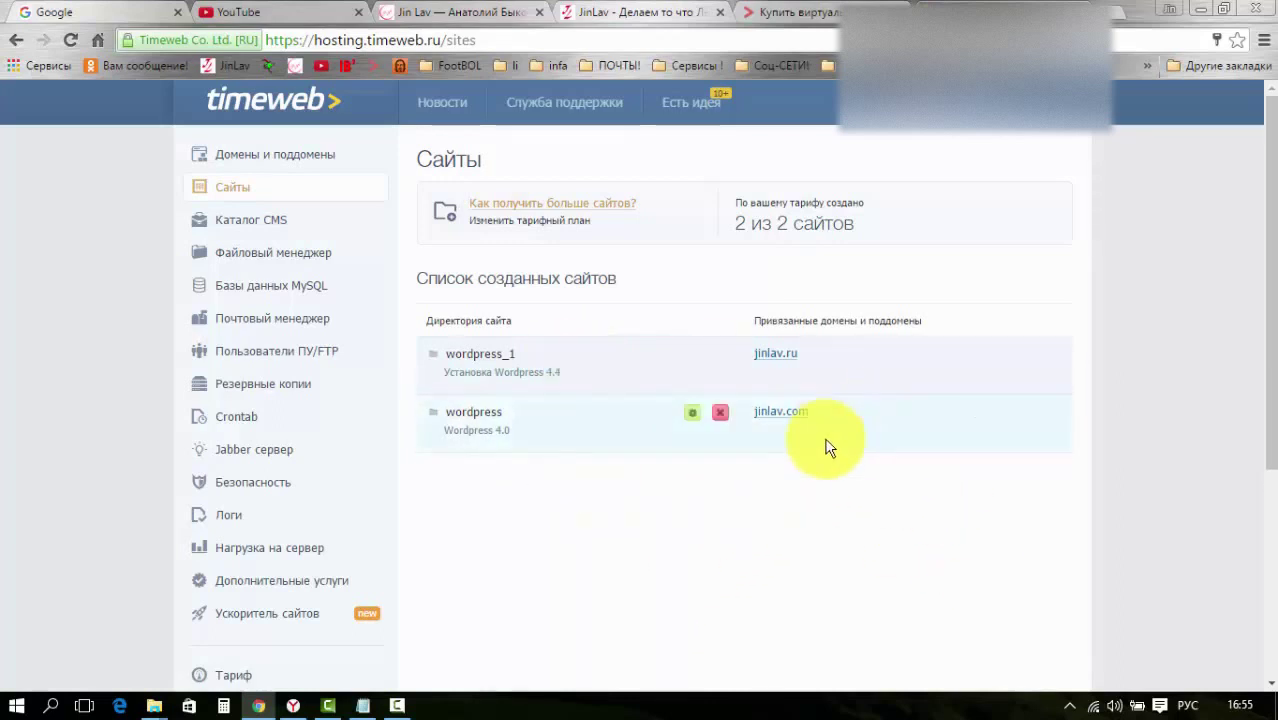
click(239, 229)
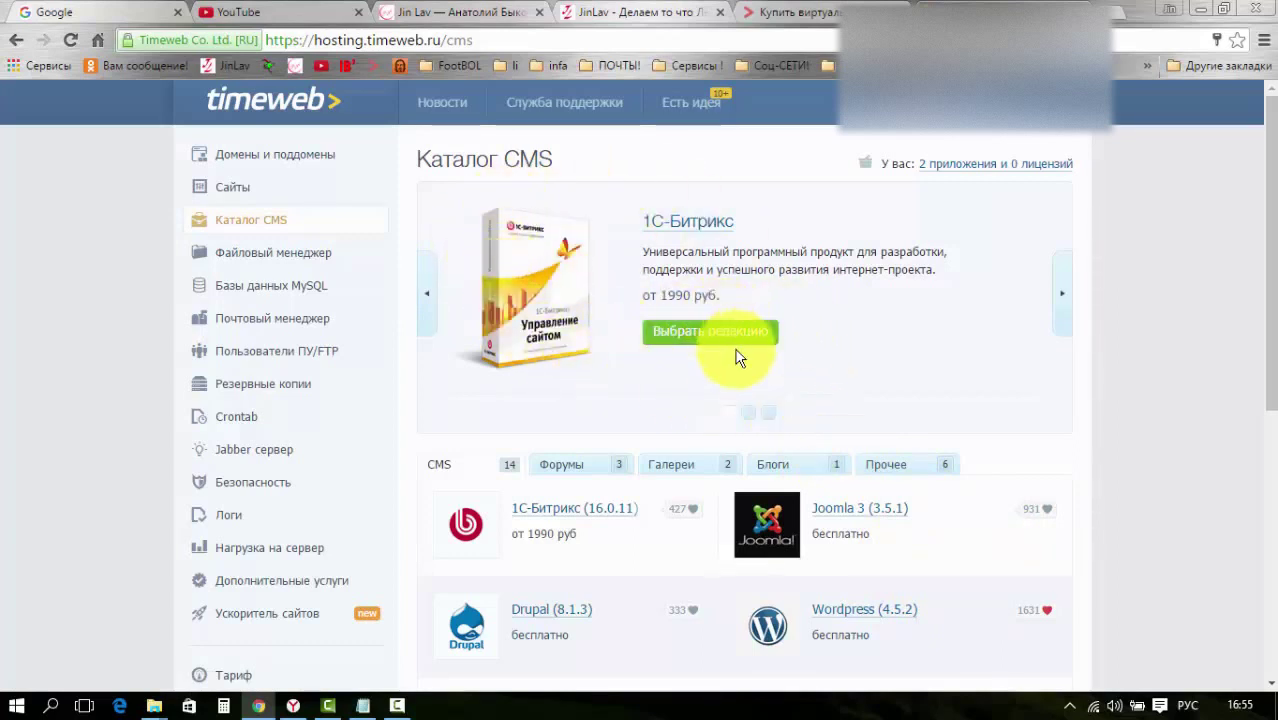
scroll(728, 360, down, 3)
scroll(720, 370, up, 3)
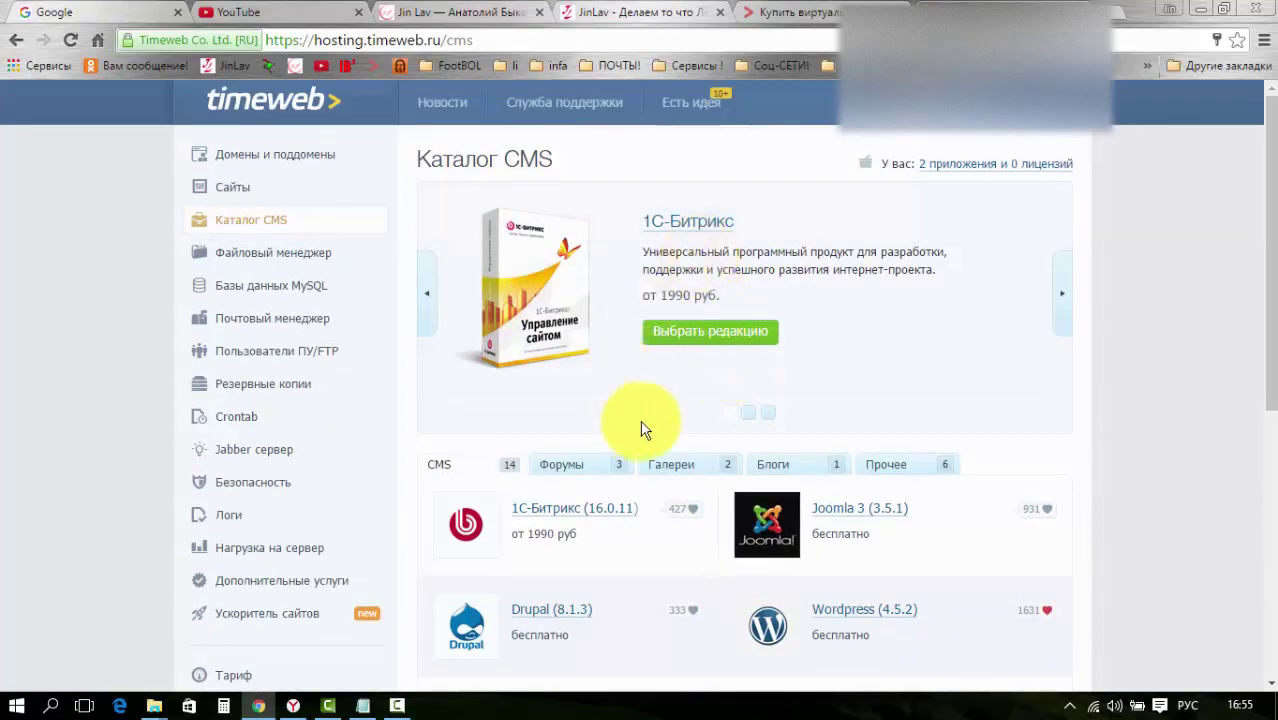
scroll(710, 292, down, 1)
scroll(710, 290, up, 1)
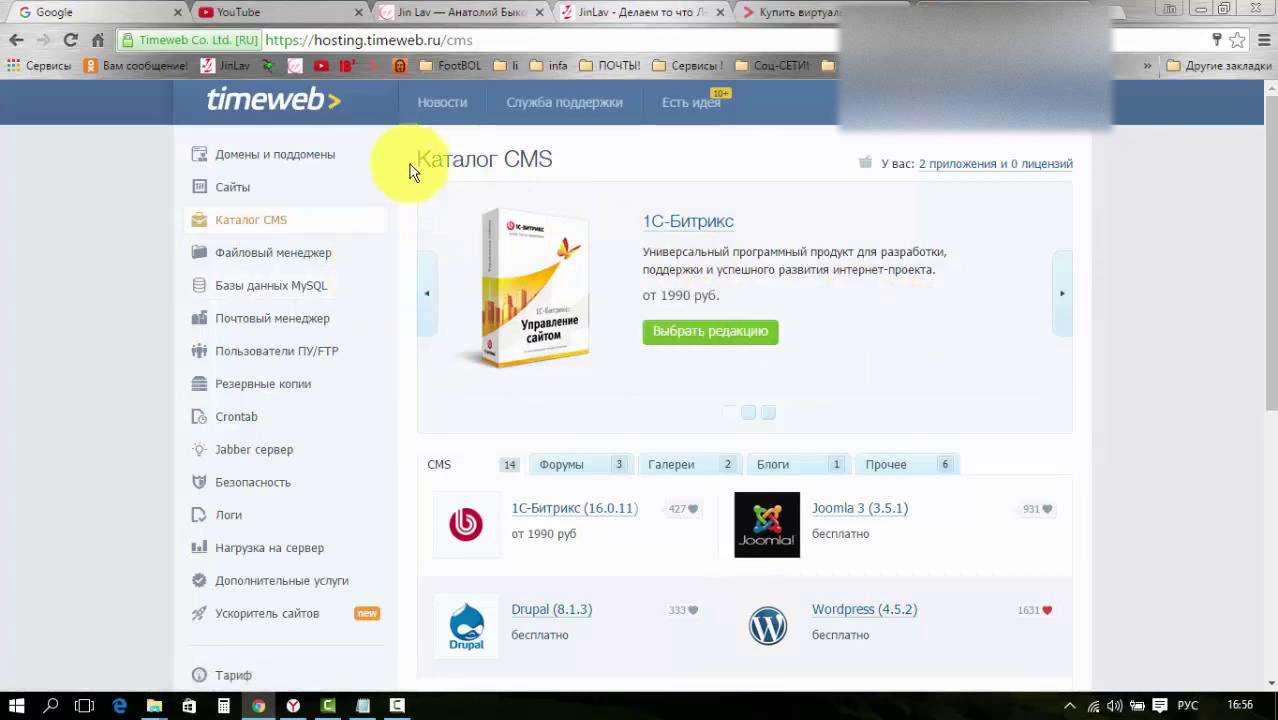
Open the backups section, look through the file copies, and switch to the database copies.
click(248, 393)
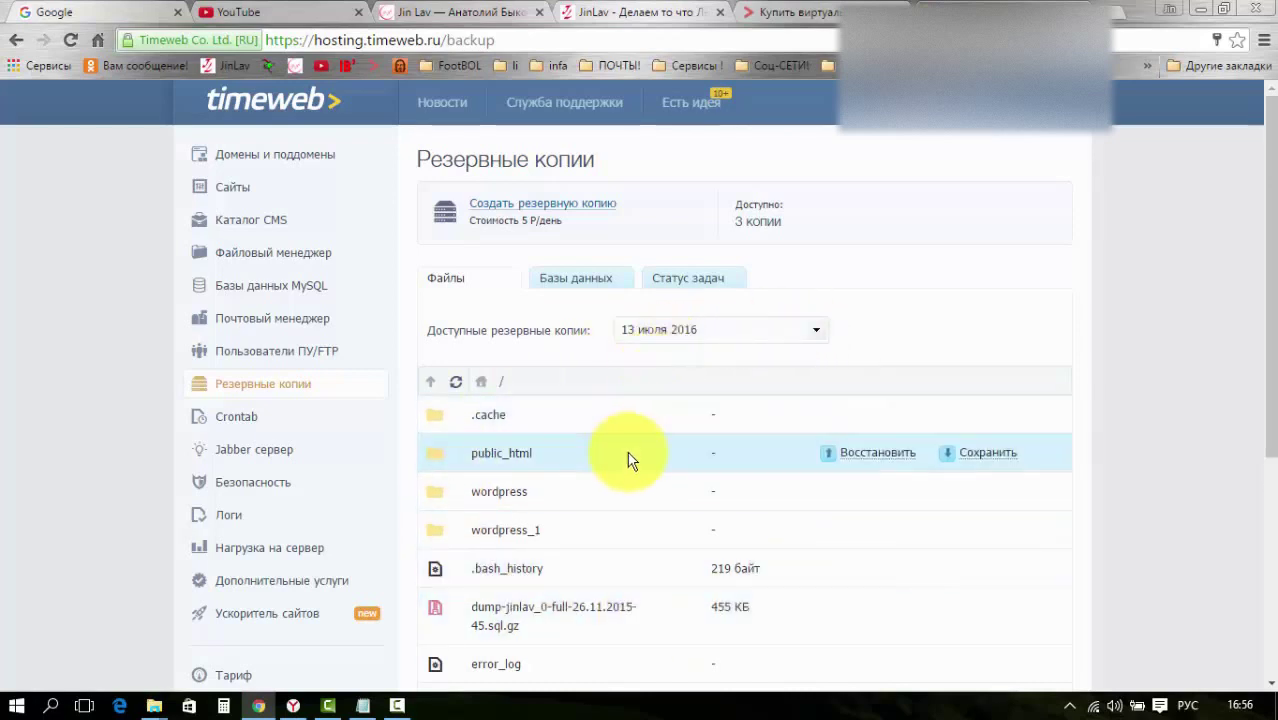
scroll(628, 428, down, 2)
scroll(633, 490, up, 2)
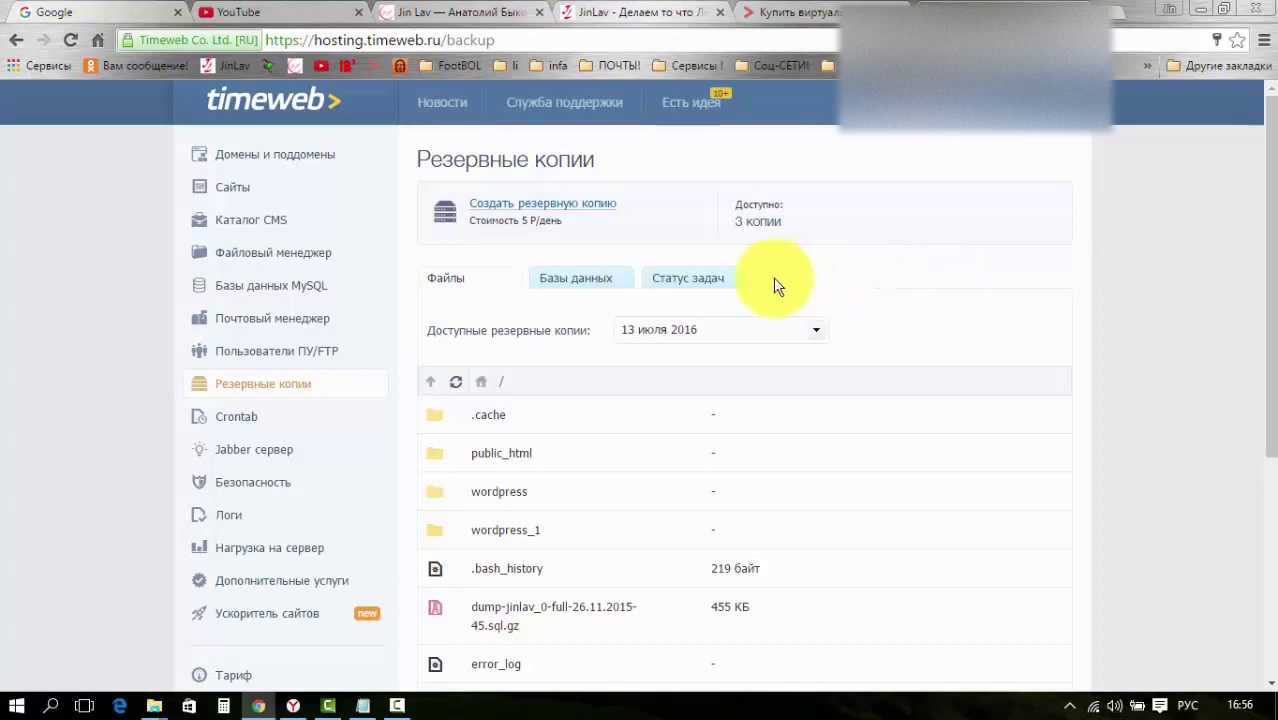
click(603, 281)
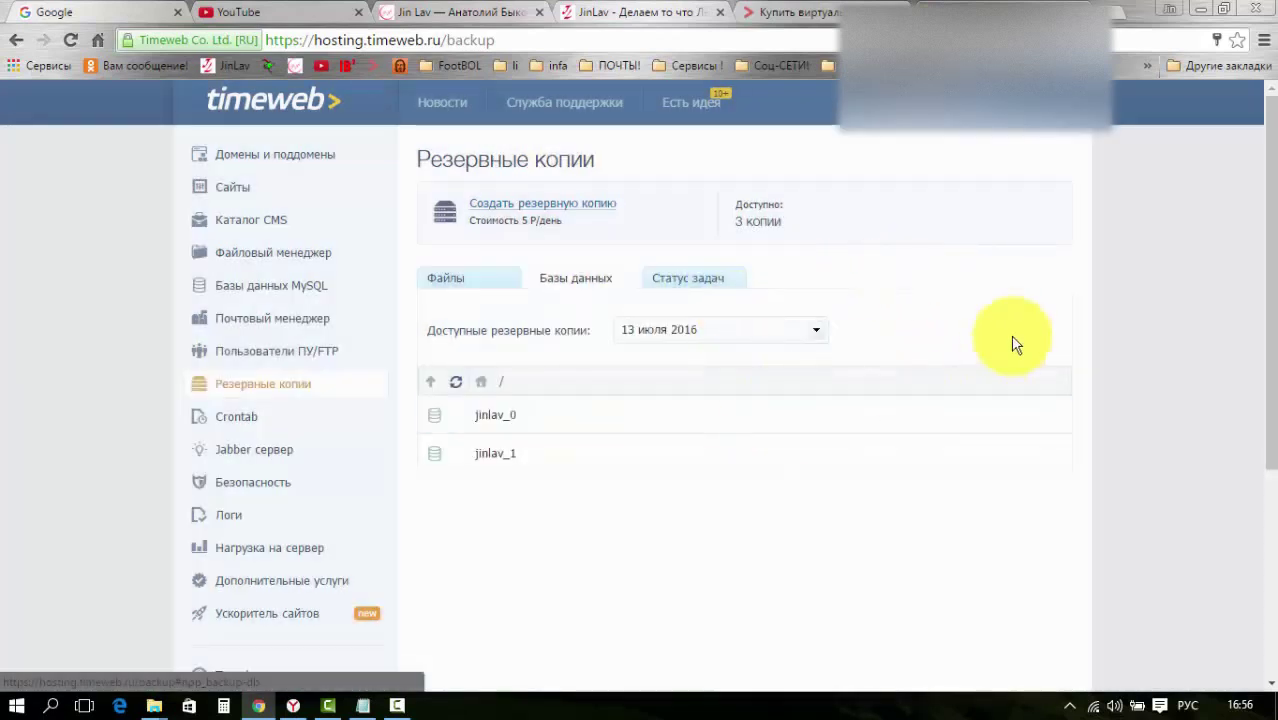
Try to save a copy of the jinlav_0 database backup, and decline the confirmation.
mouse_move(901, 416)
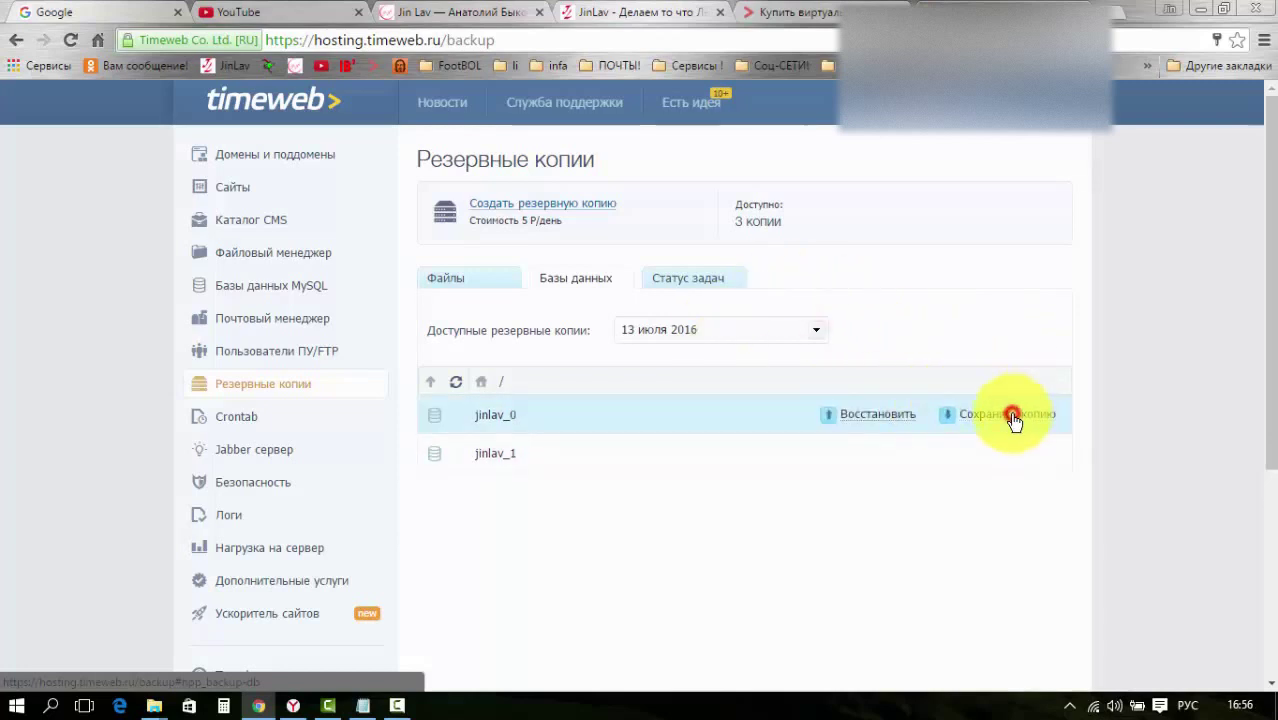
click(1013, 416)
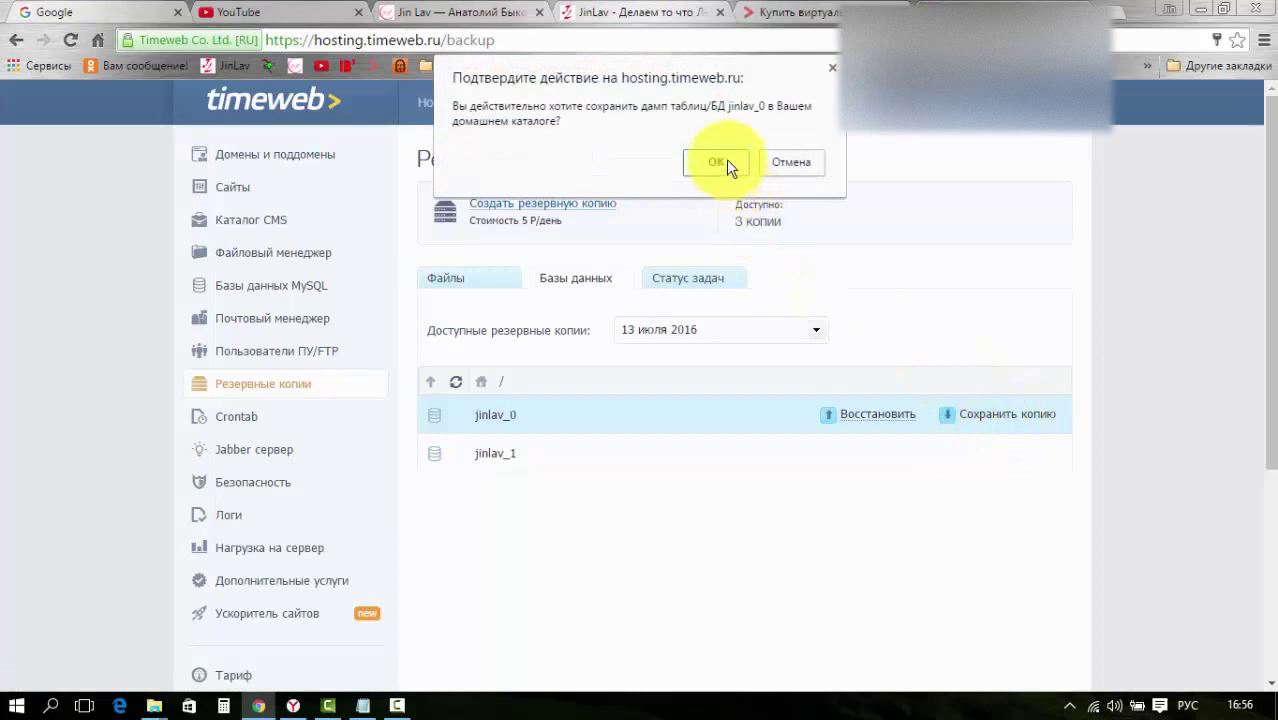
click(806, 163)
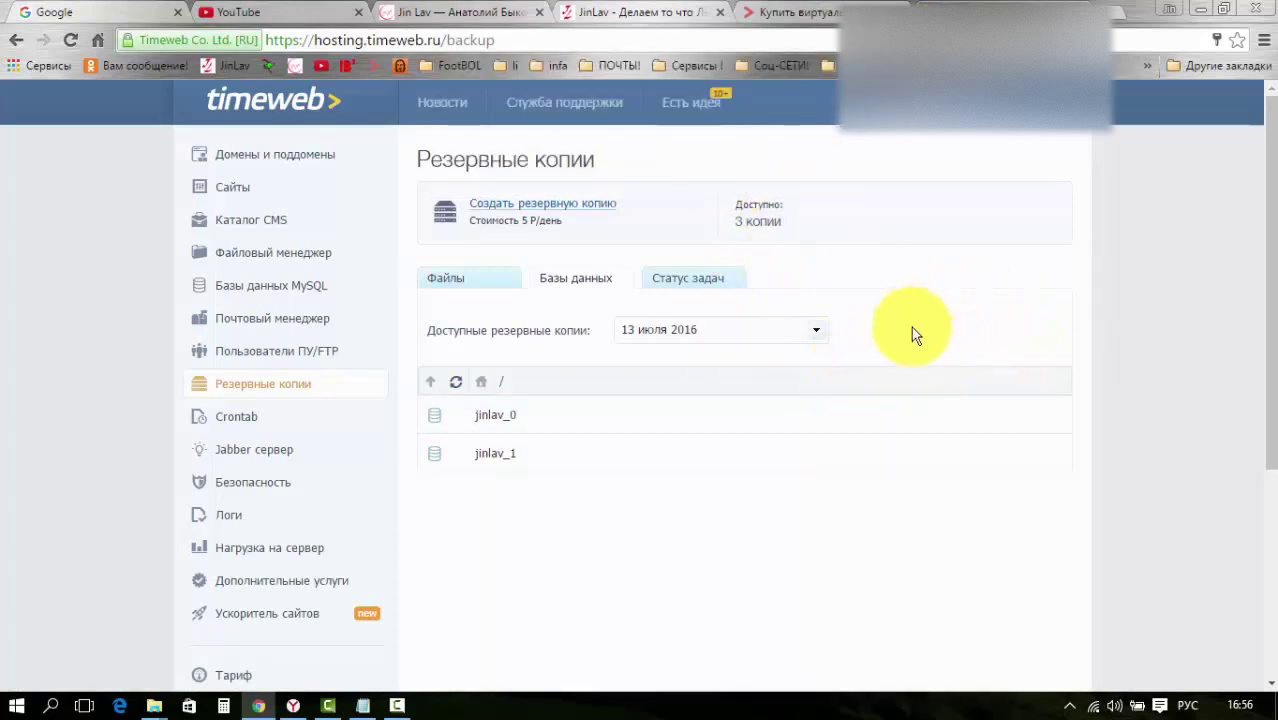
Check the available backup dates and show the database copies from 10 июля 2016.
mouse_move(1002, 416)
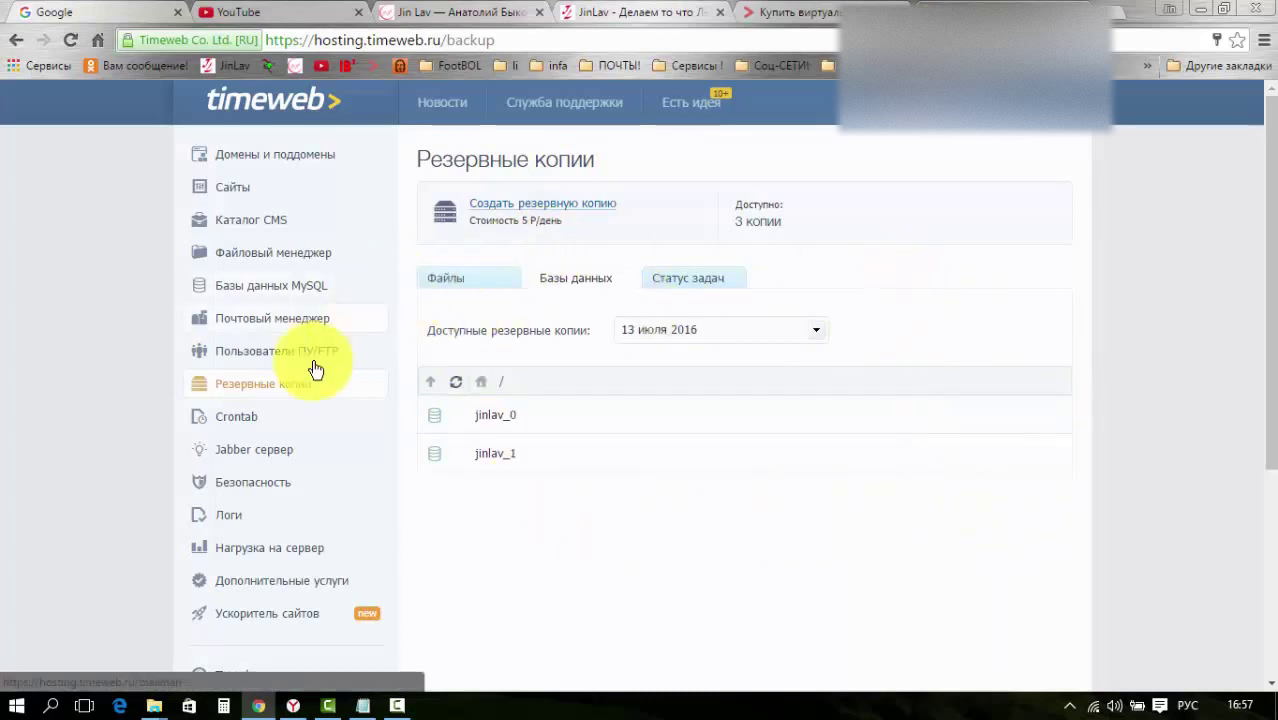
click(299, 383)
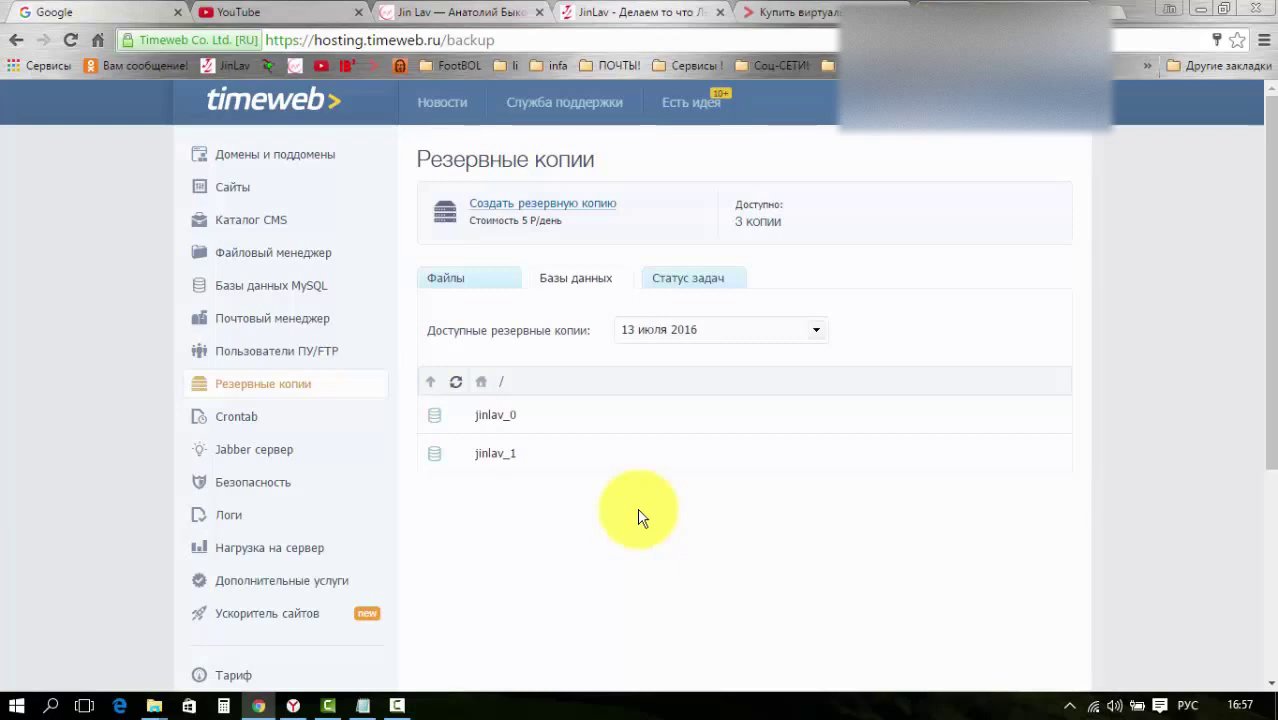
mouse_move(745, 423)
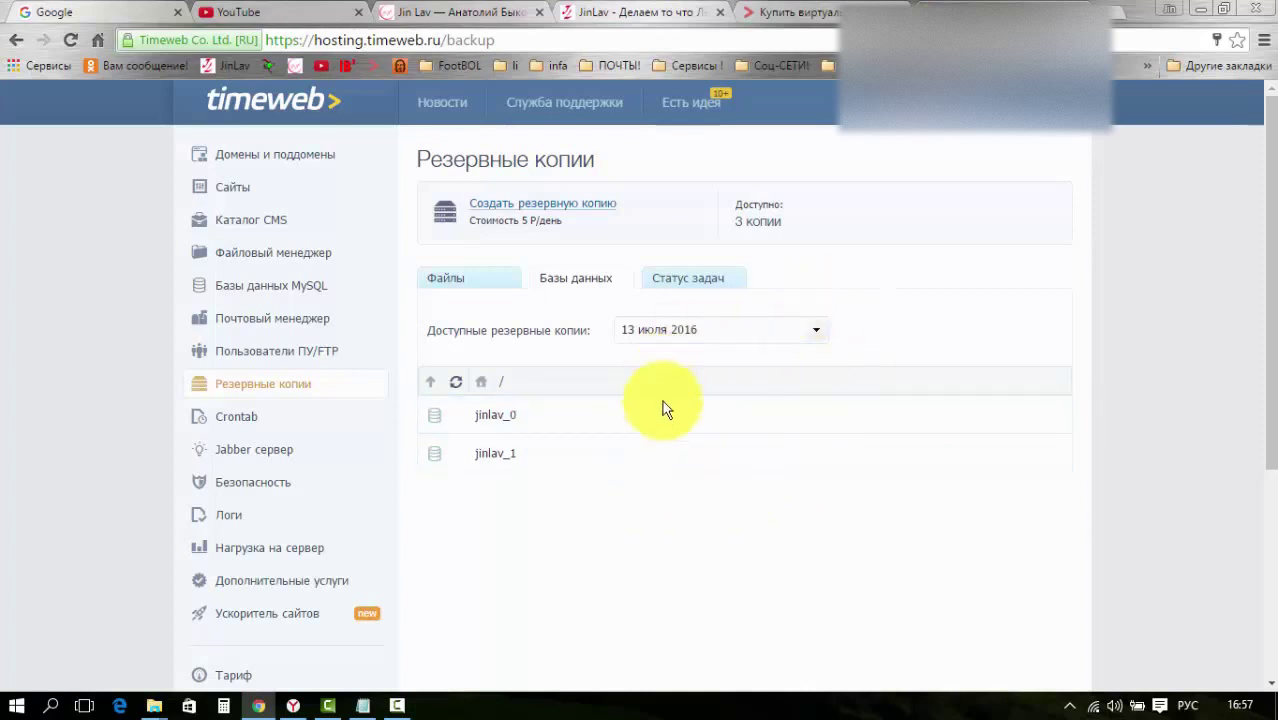
mouse_move(697, 424)
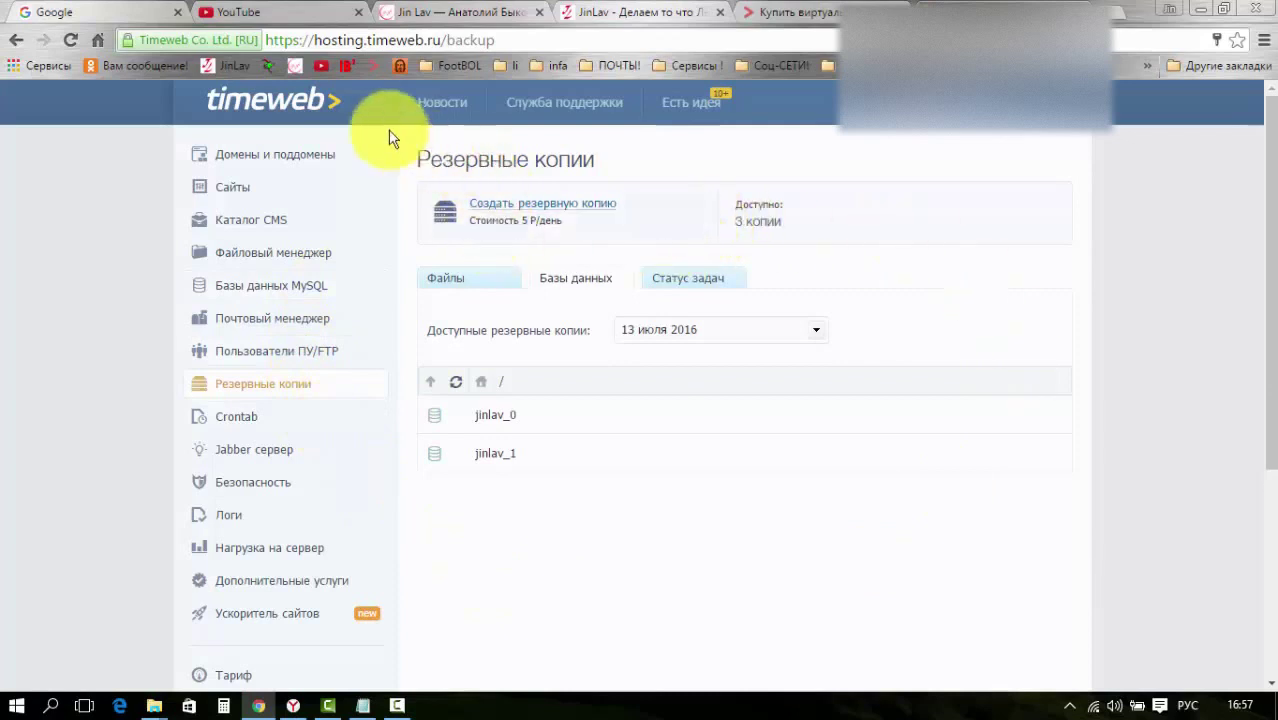
click(818, 331)
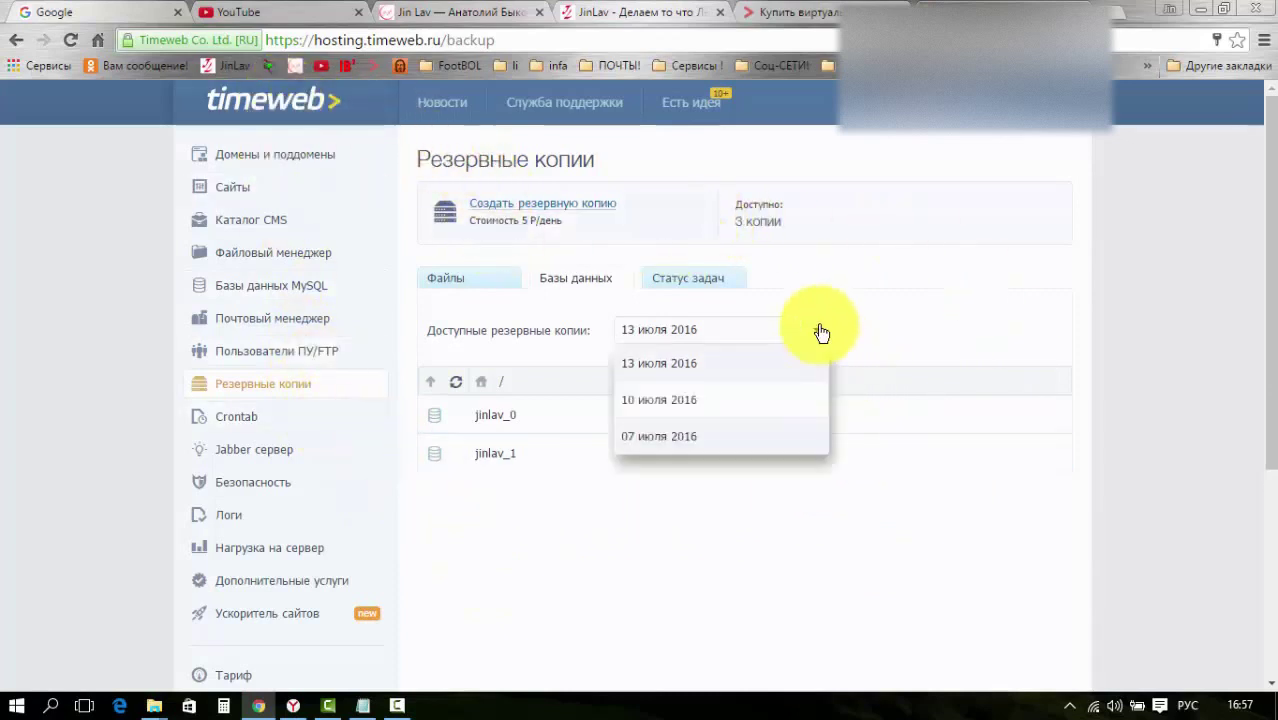
click(922, 338)
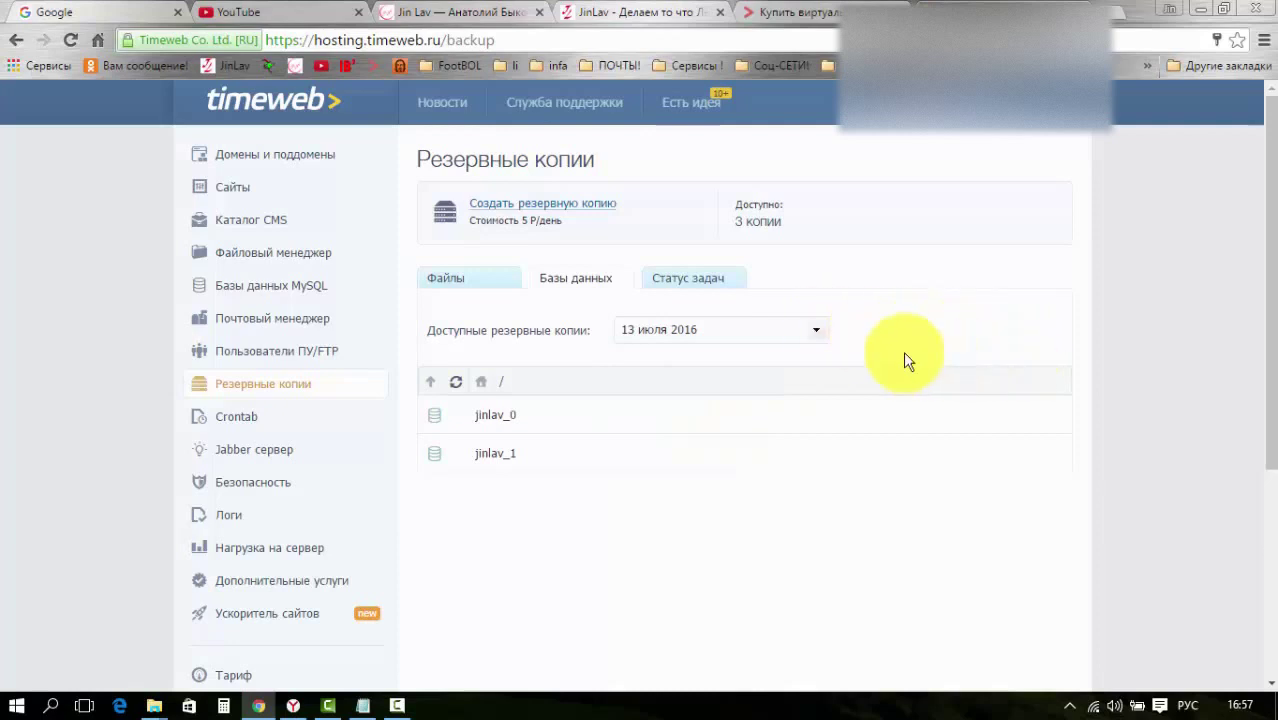
click(818, 330)
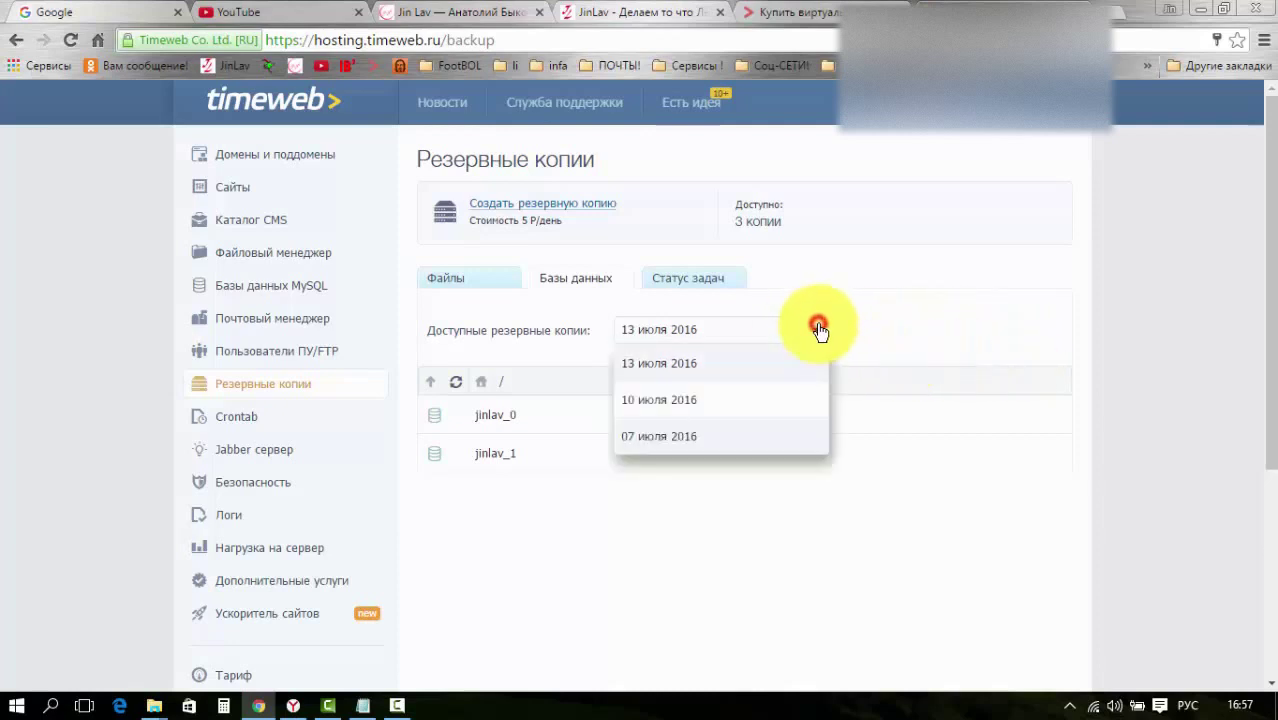
click(777, 410)
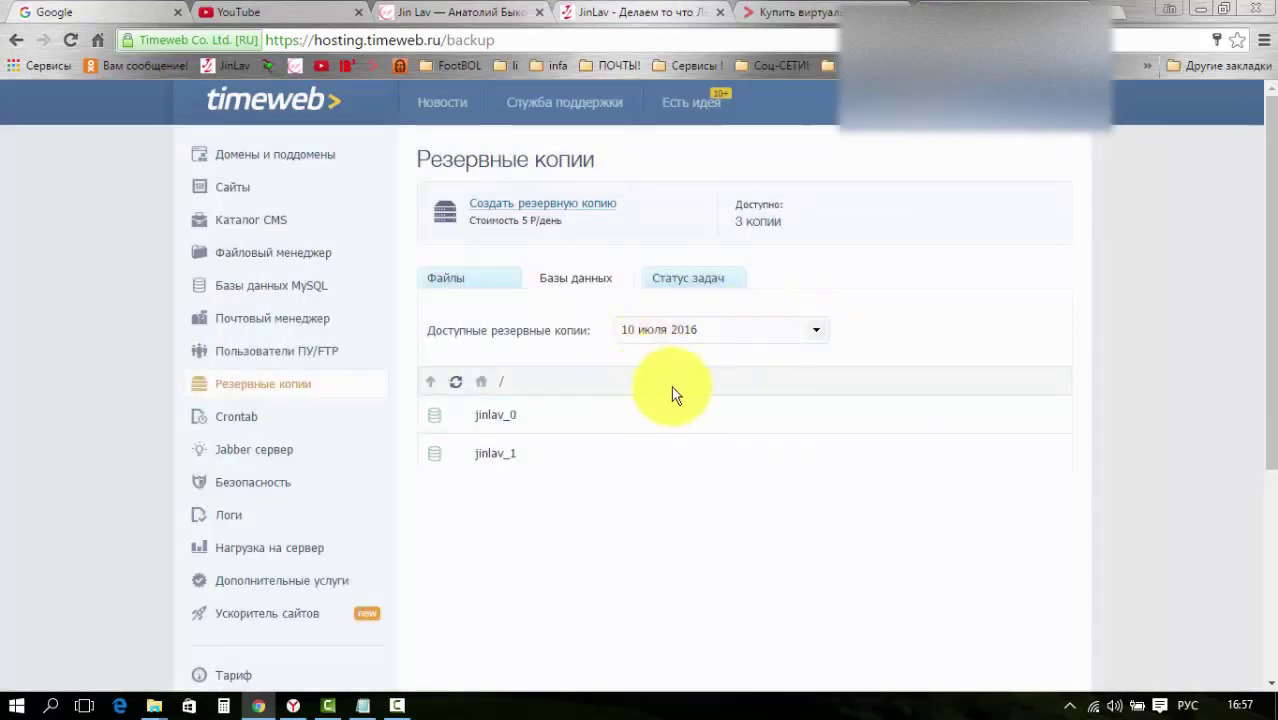
Show the database copies from 13 июля 2016, and check the available dates once more without choosing another.
mouse_move(880, 428)
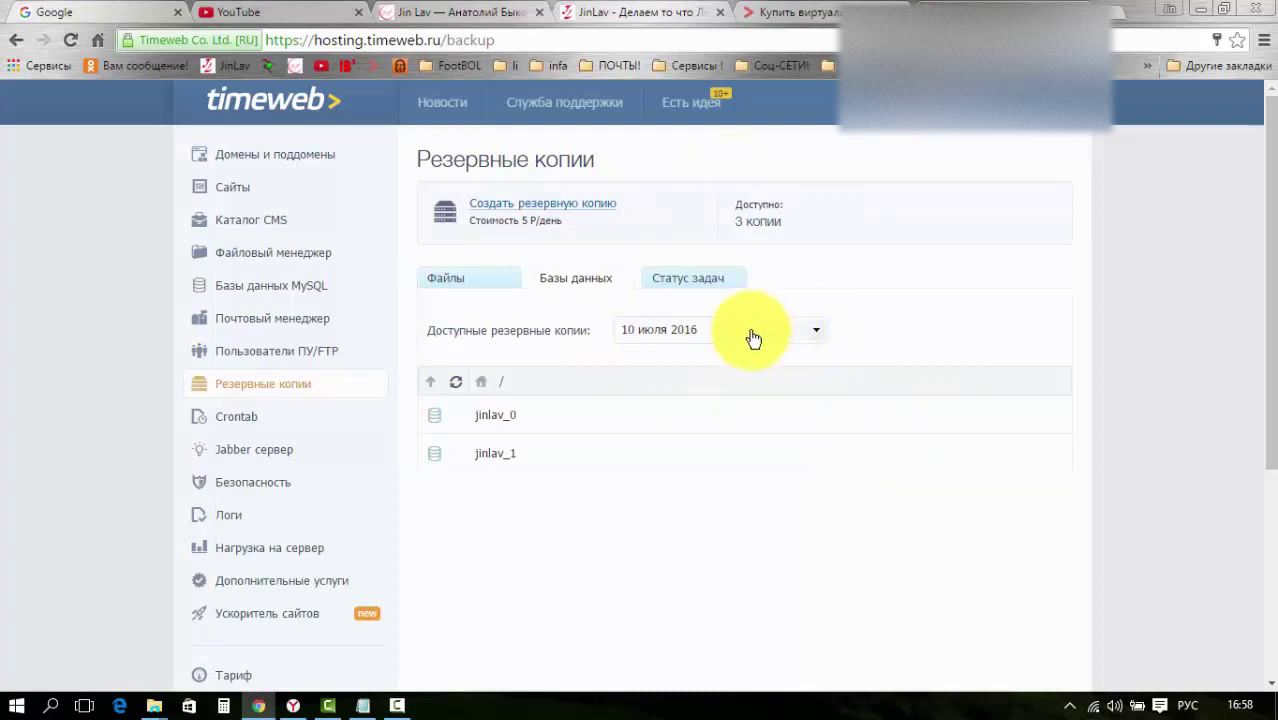
click(819, 334)
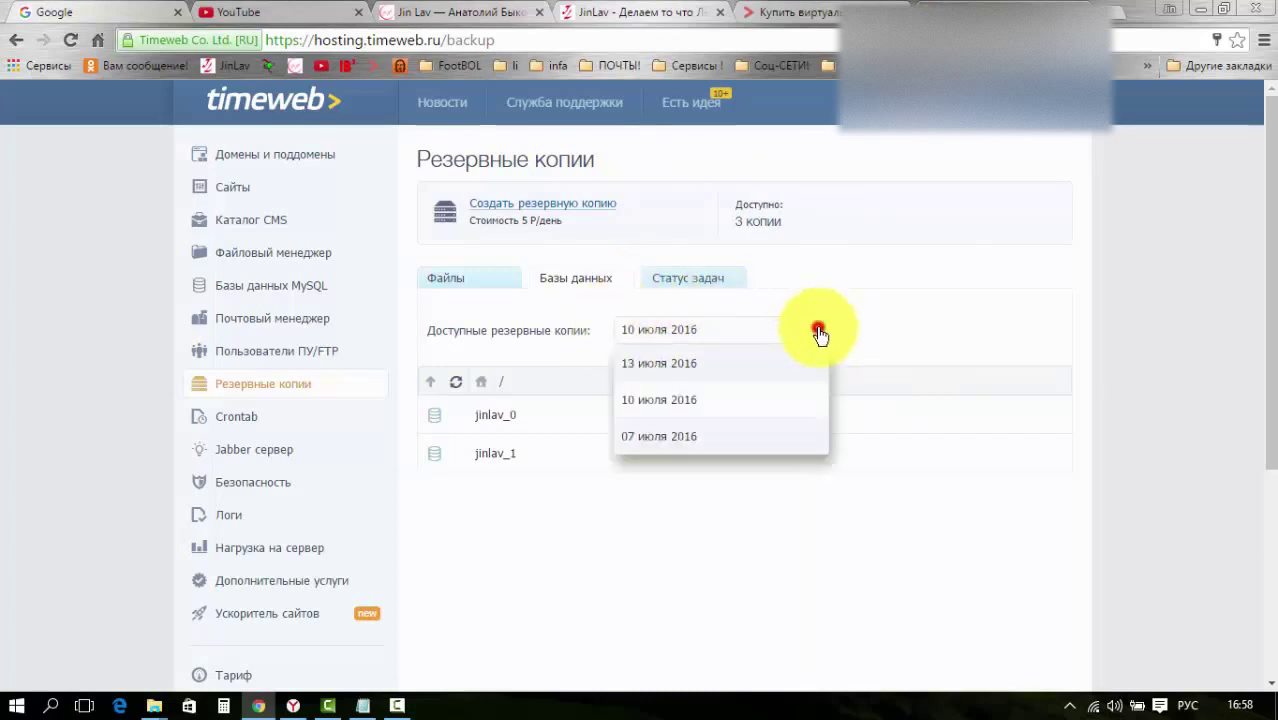
click(770, 368)
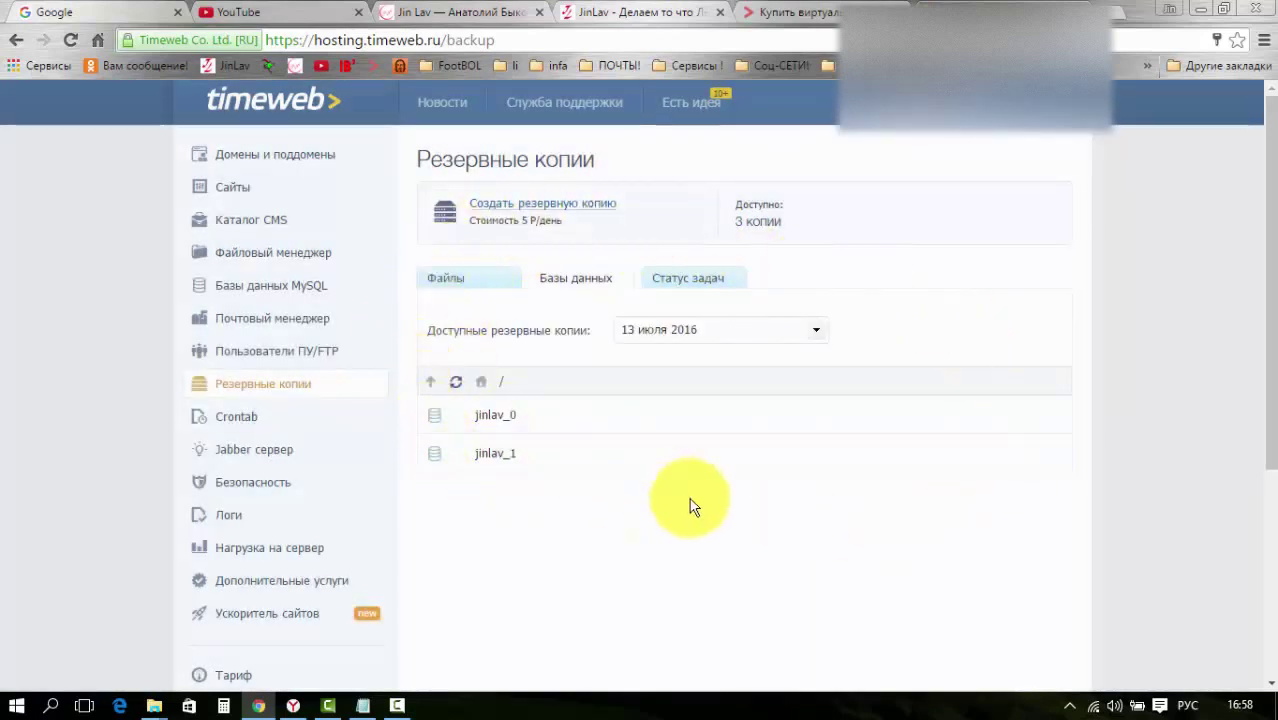
click(817, 335)
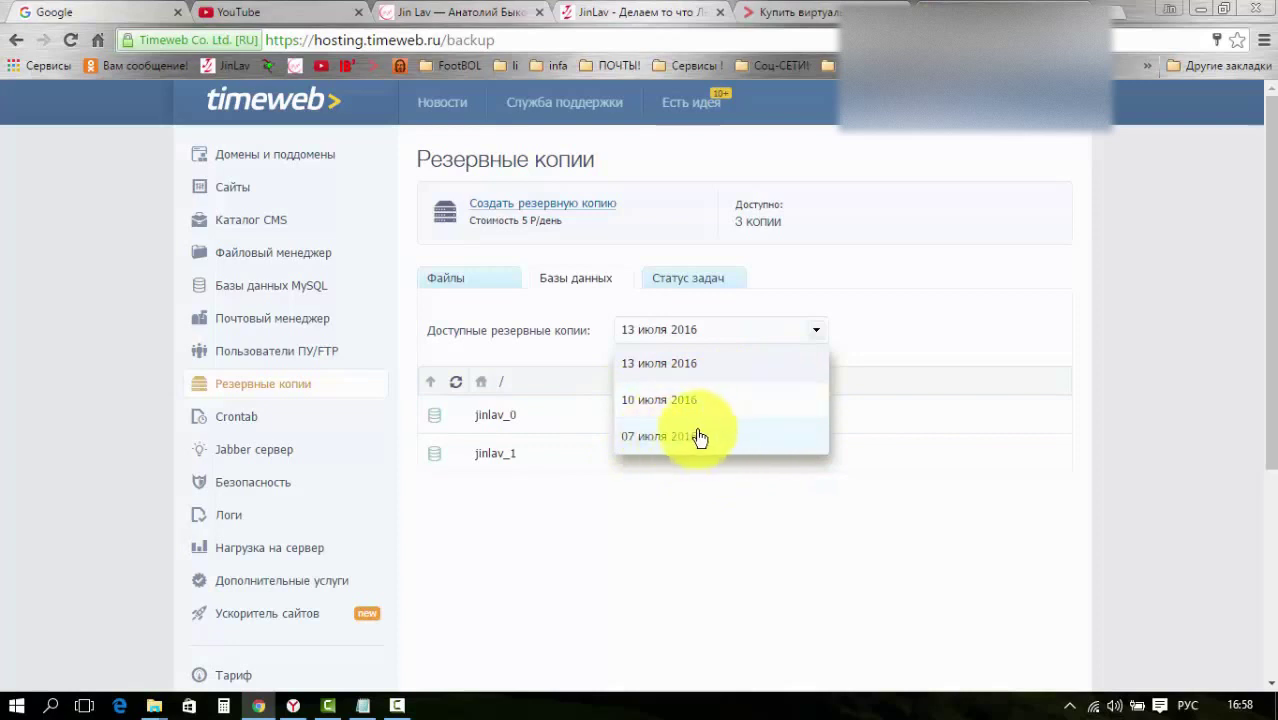
click(857, 332)
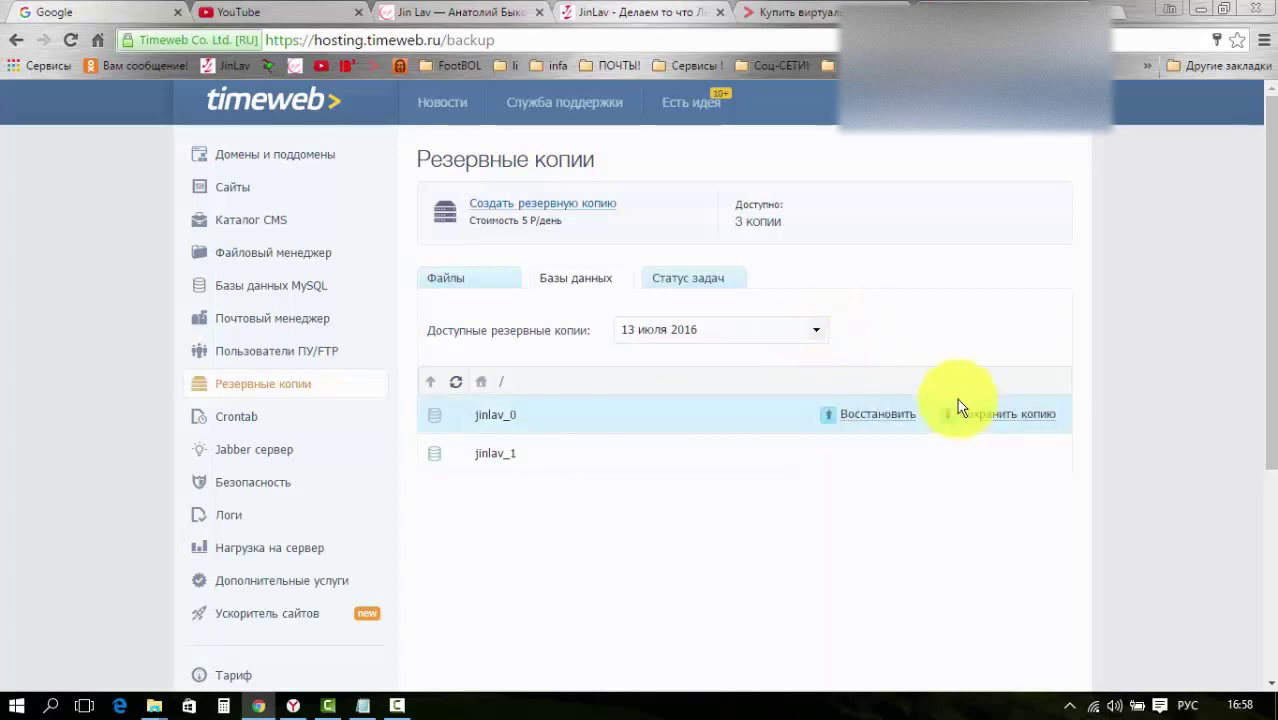
mouse_move(948, 420)
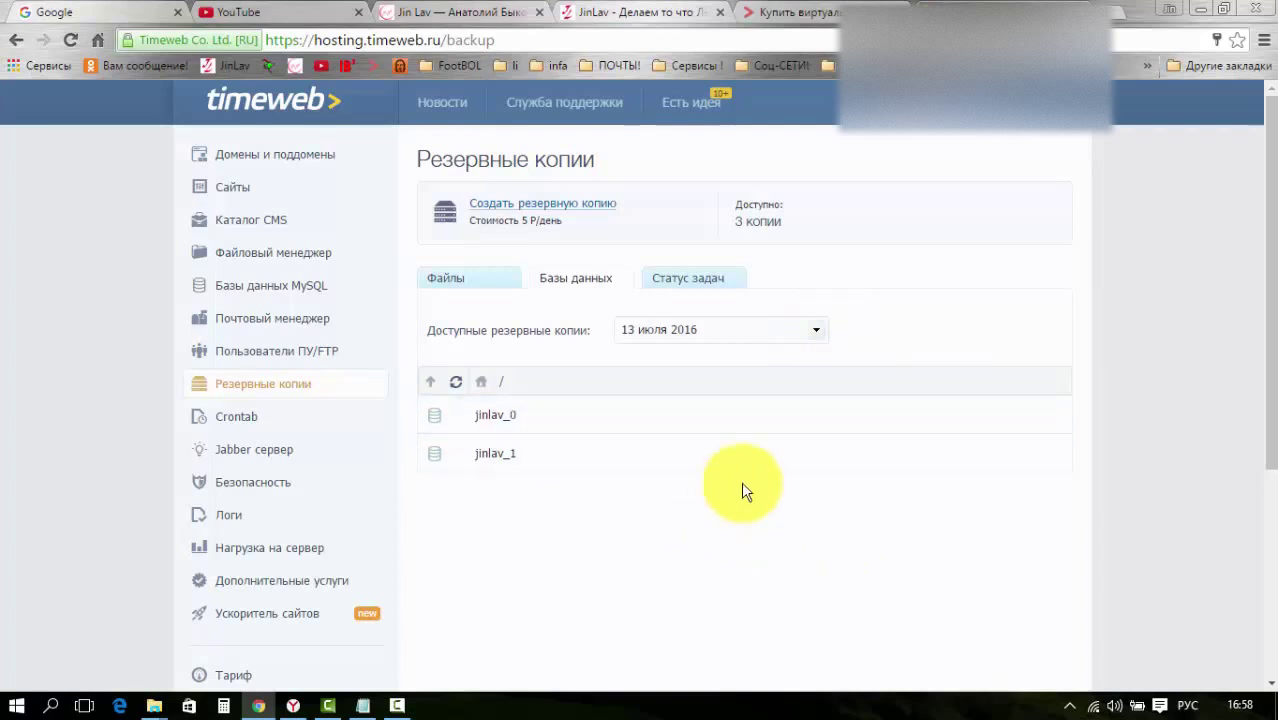
scroll(741, 481, down, 3)
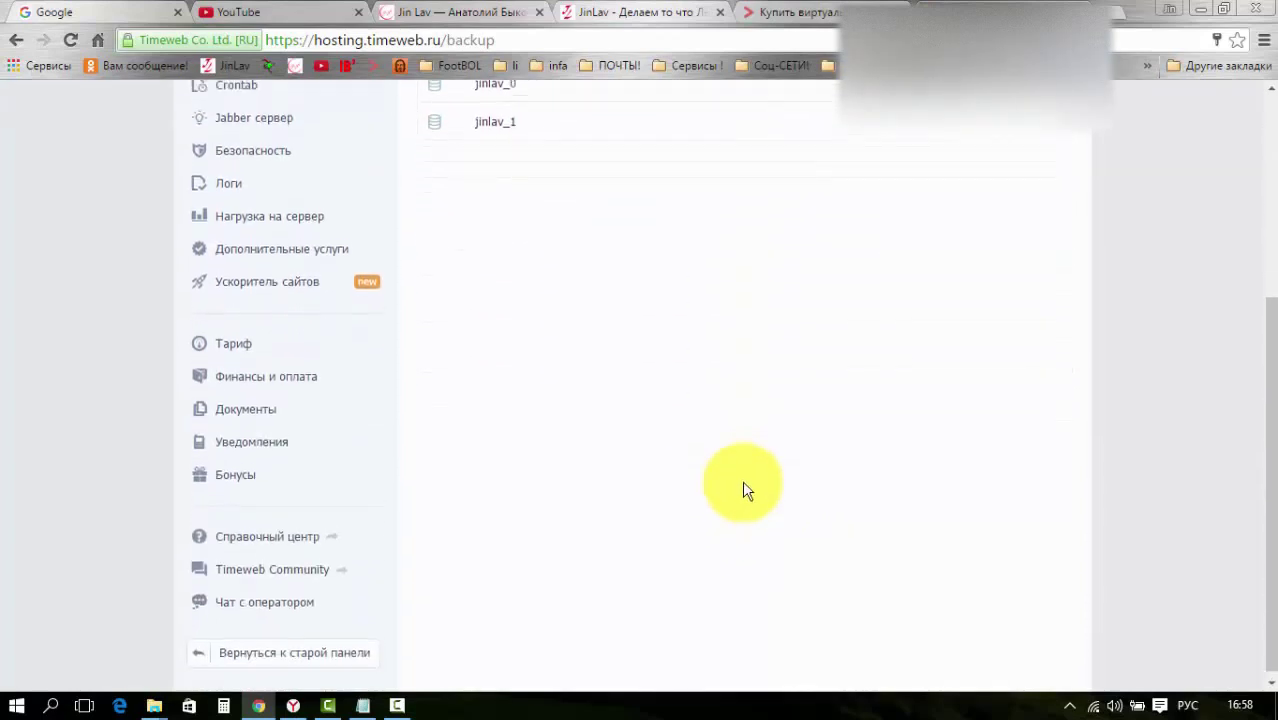
scroll(743, 490, up, 3)
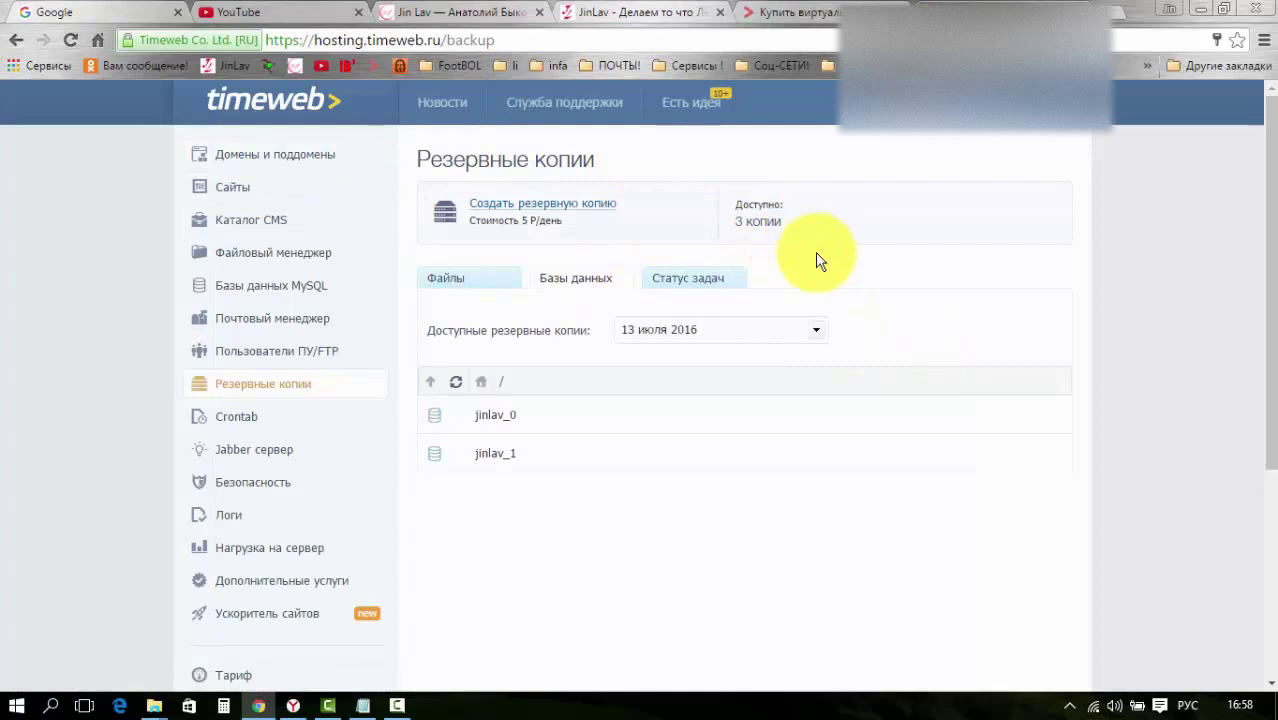
View the sites list and the renewal payment options for the domain jinlav.com, then return to the domain list.
click(239, 187)
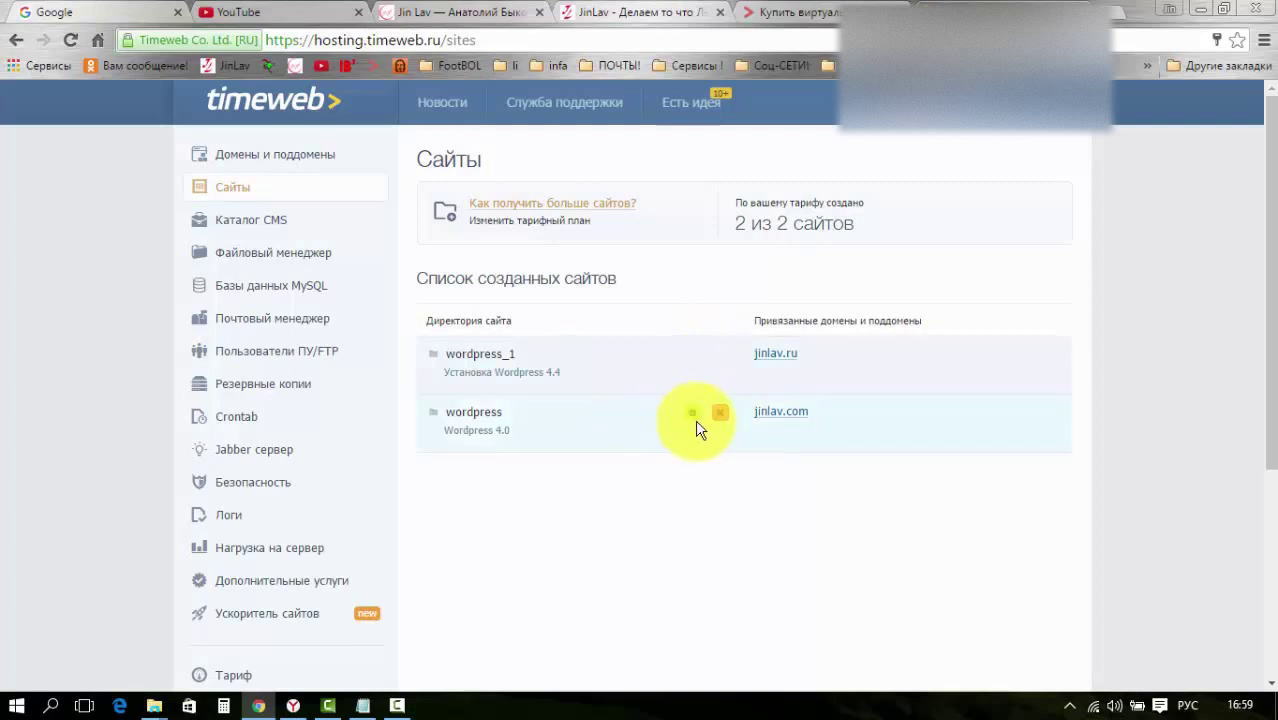
click(300, 158)
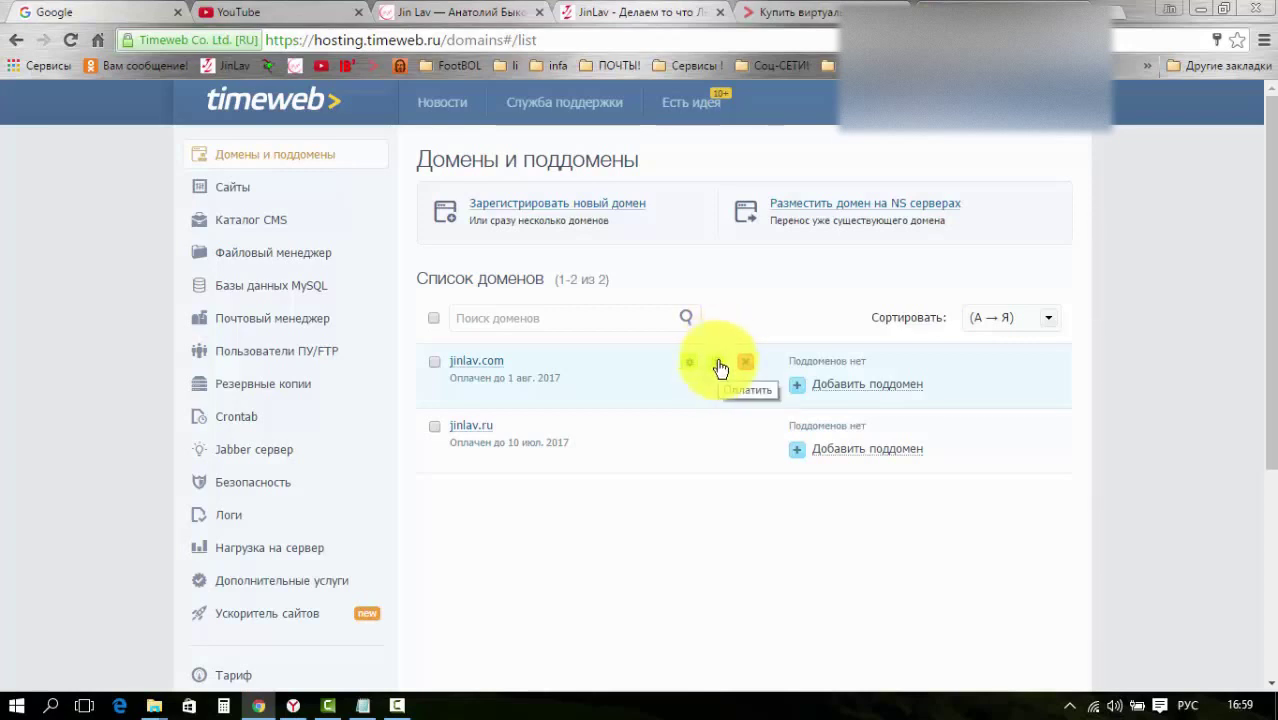
click(719, 362)
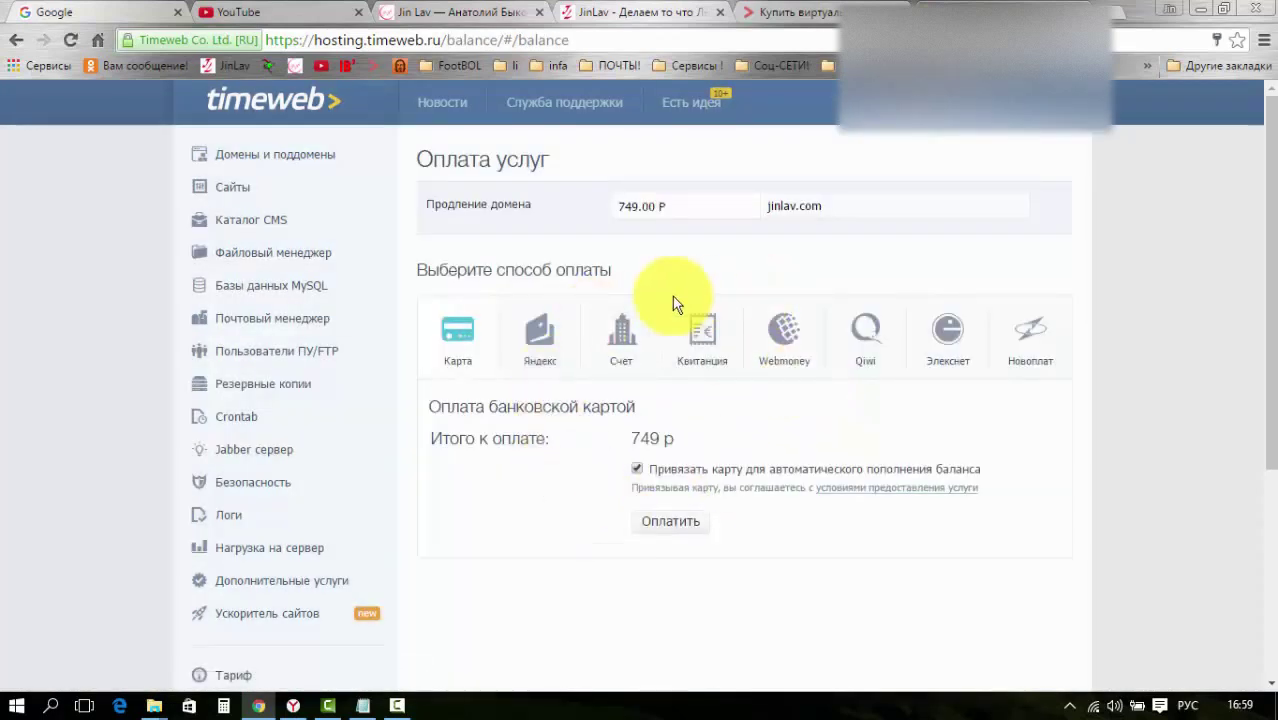
click(249, 155)
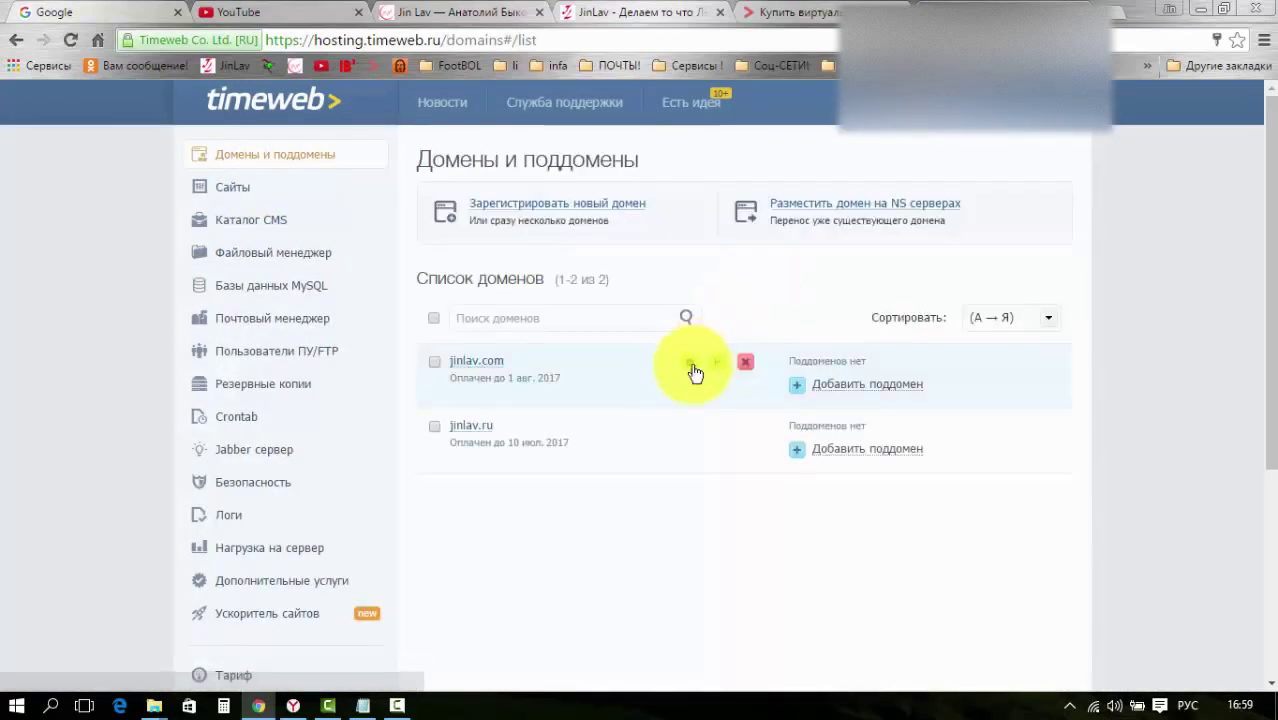
Go to the control panel's main page and open the payment form for topping up the balance.
click(279, 101)
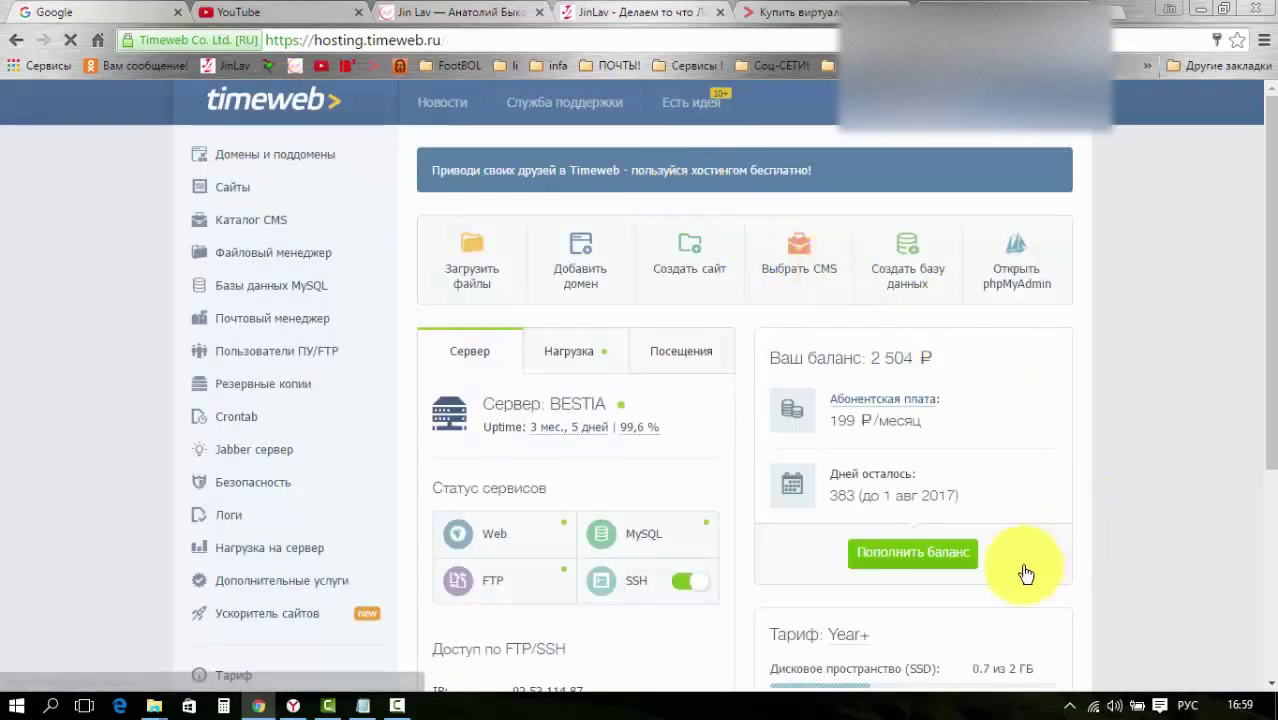
scroll(1103, 530, down, 1)
scroll(1105, 515, up, 1)
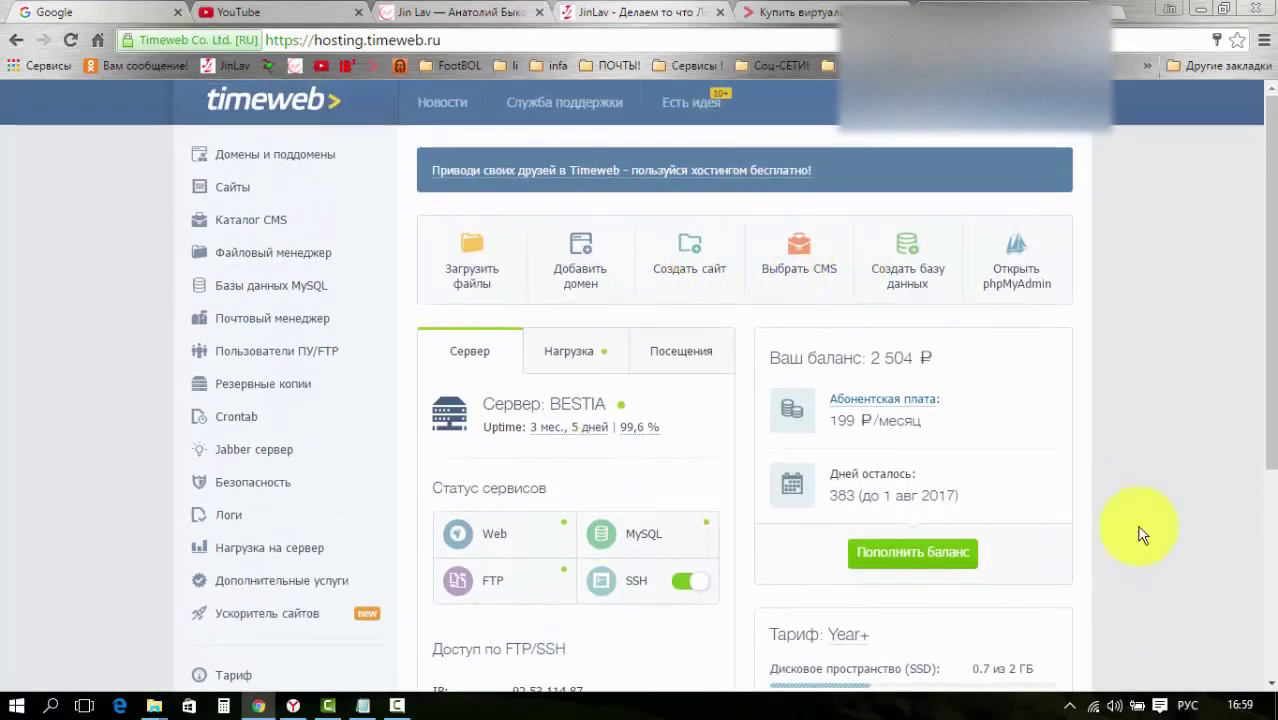
click(923, 548)
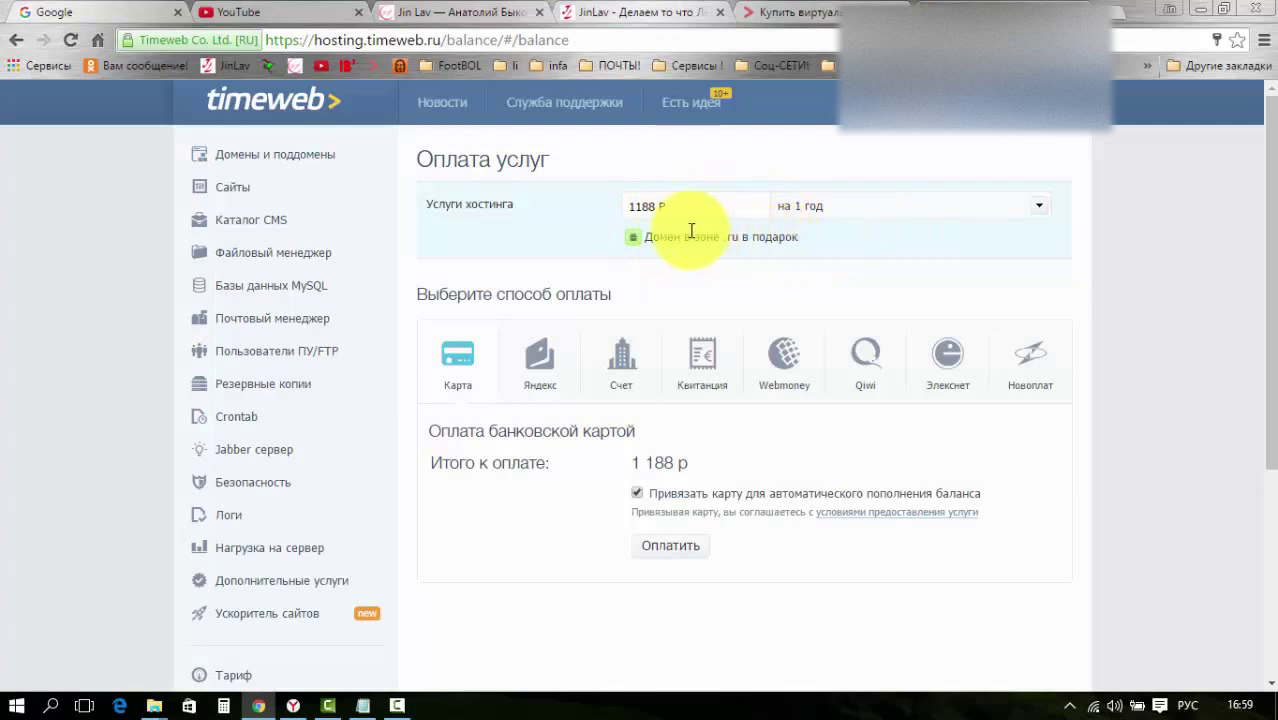
Preview the hosting payment for 2 года and 3 года in turn, and recheck the period options without choosing another.
click(1040, 214)
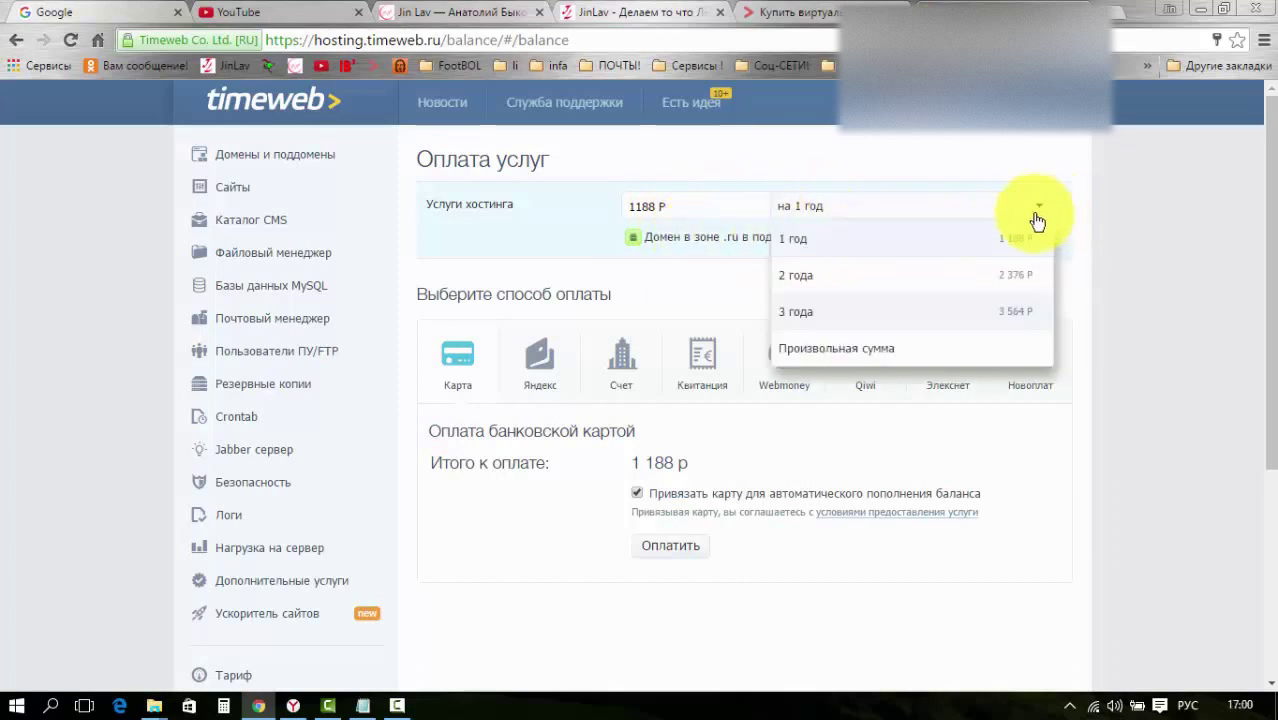
click(961, 285)
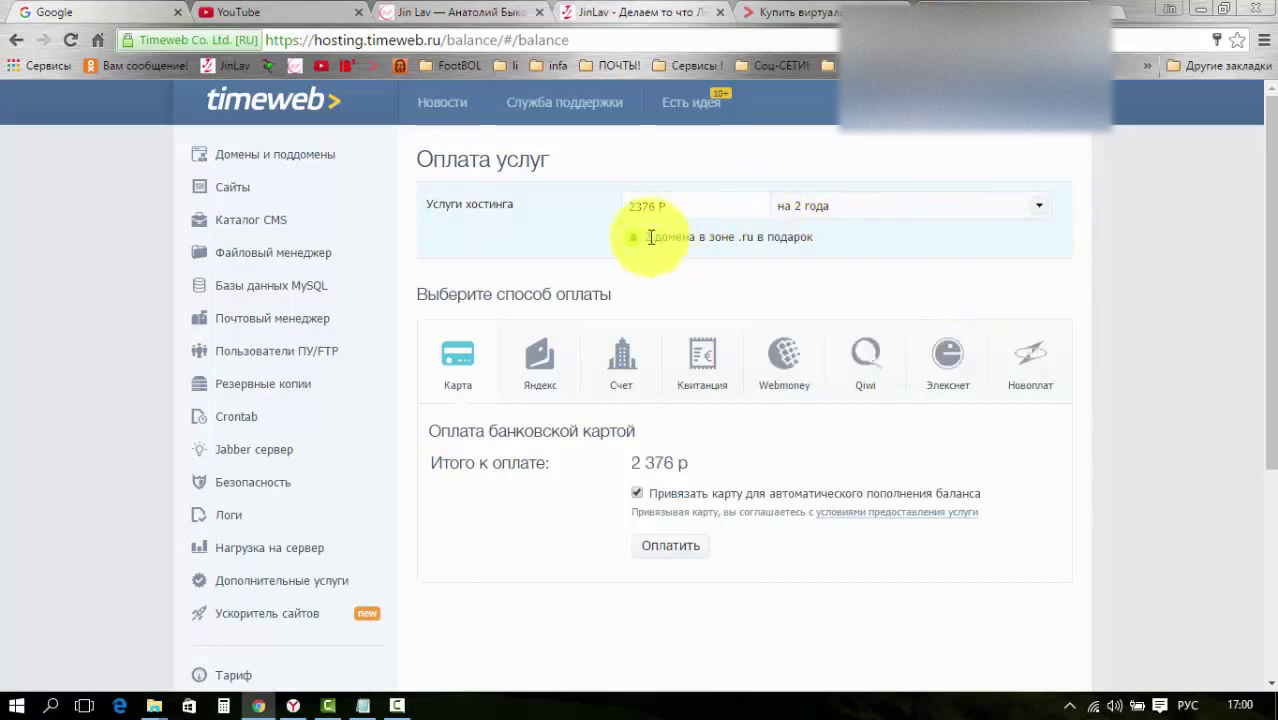
click(1040, 205)
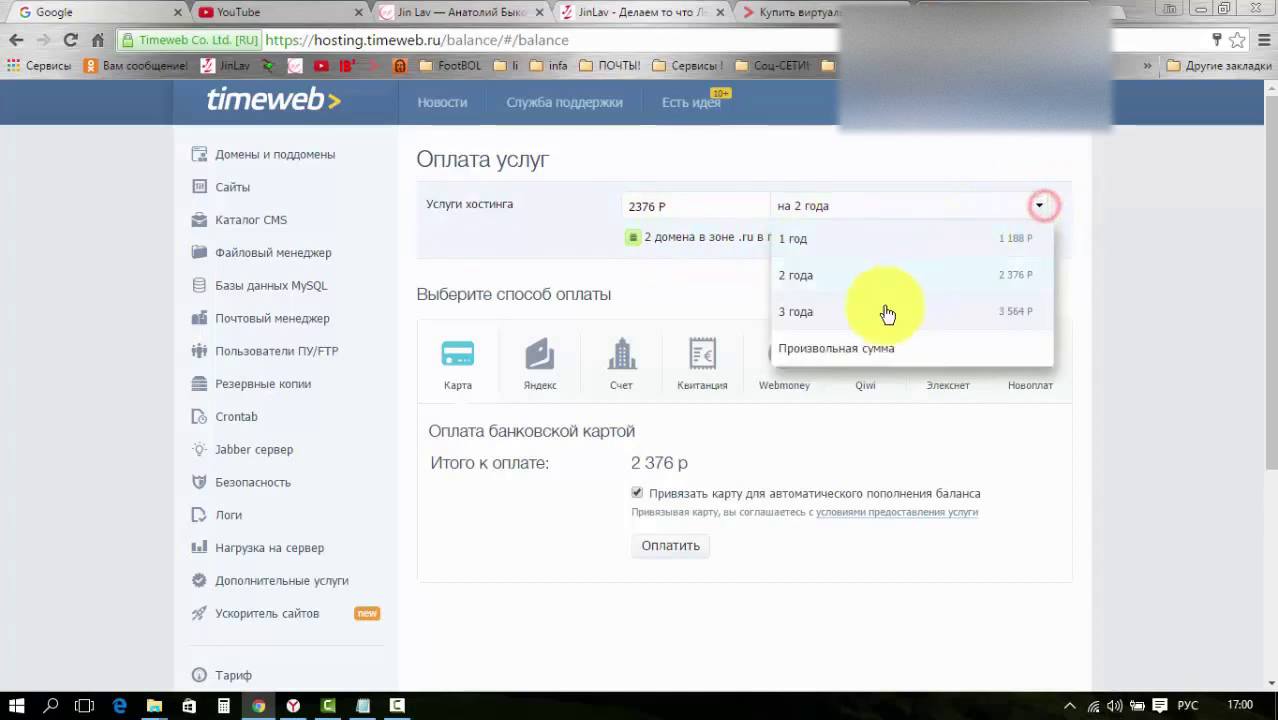
click(858, 316)
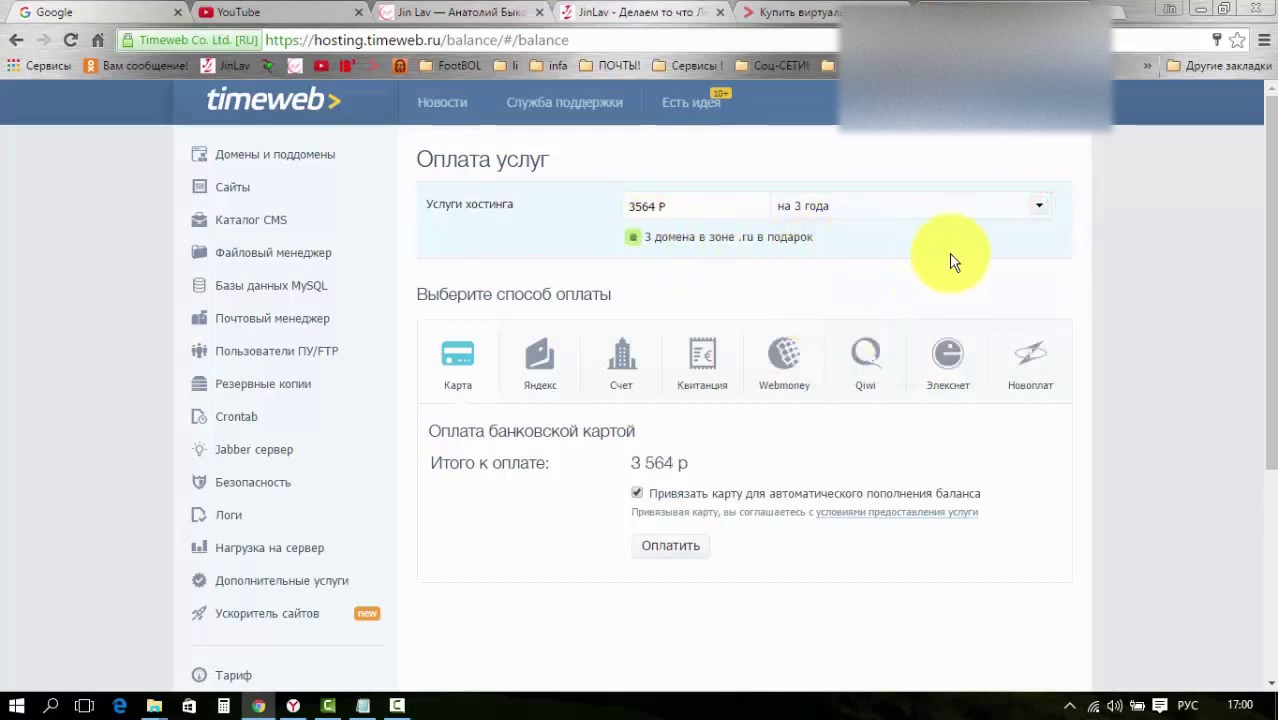
click(1042, 212)
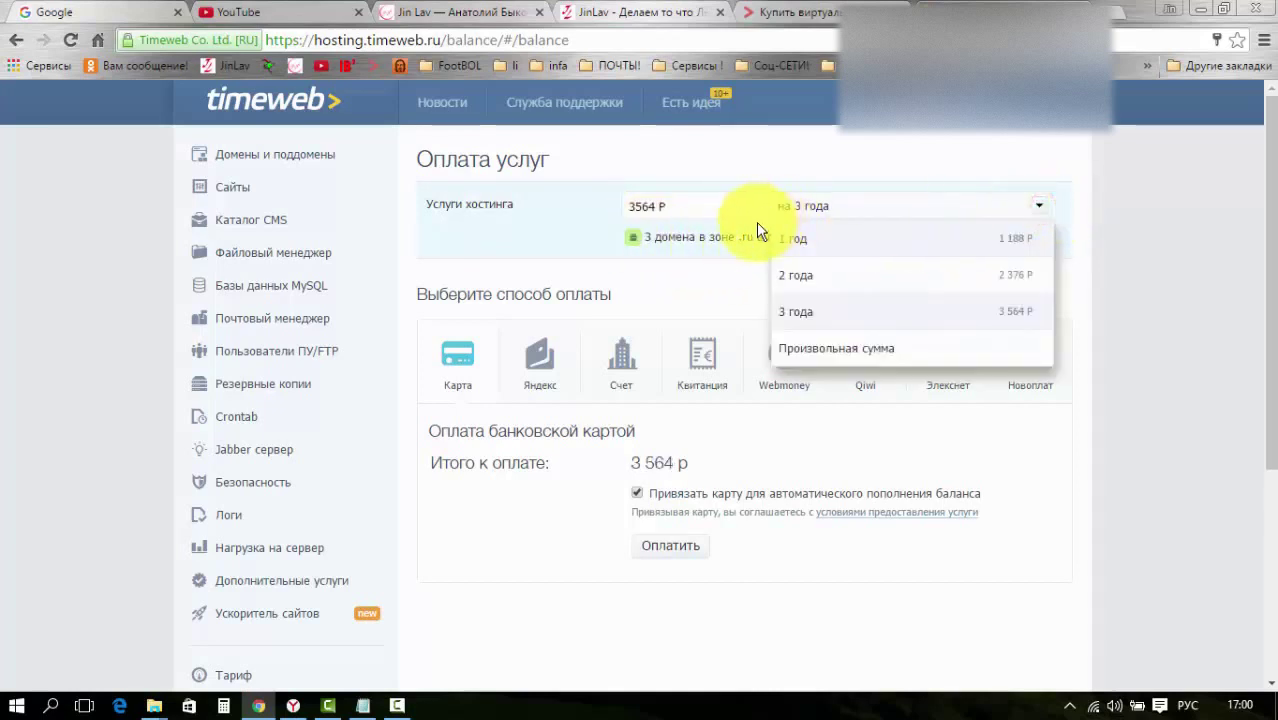
click(755, 272)
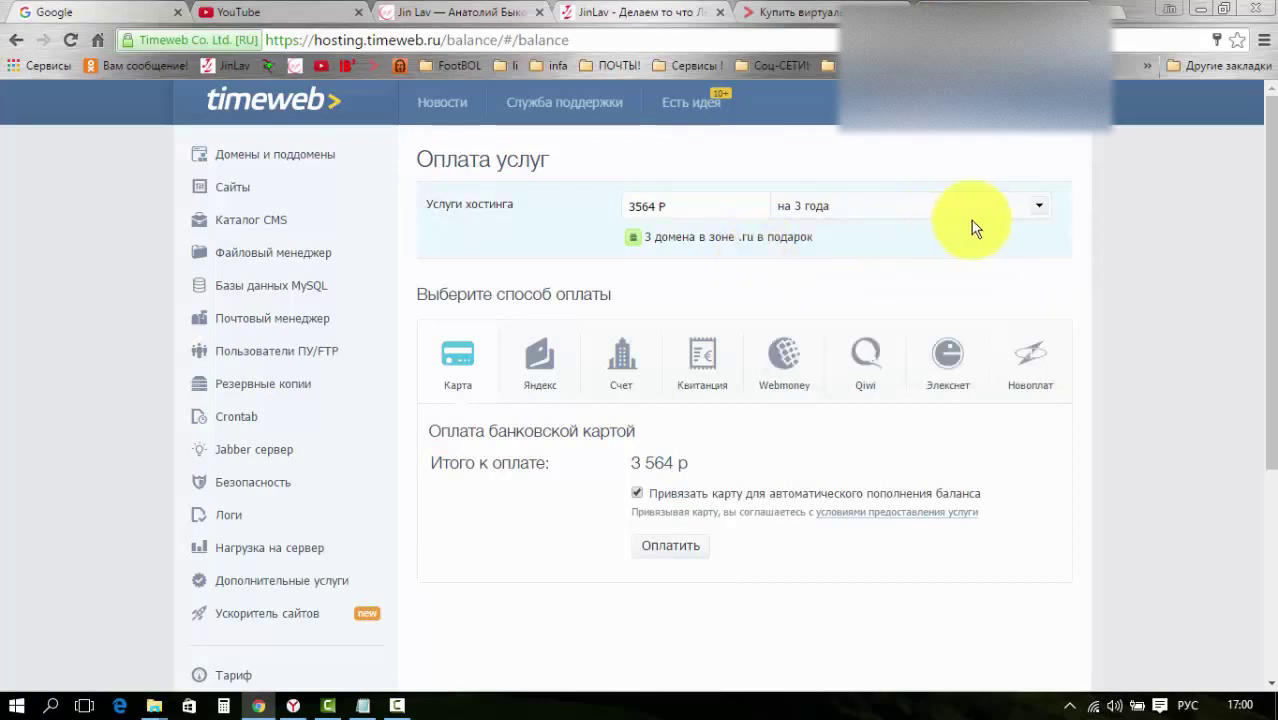
Switch the hosting payment to Произвольная сумма, and check the period options again without choosing another or entering an amount.
click(1037, 206)
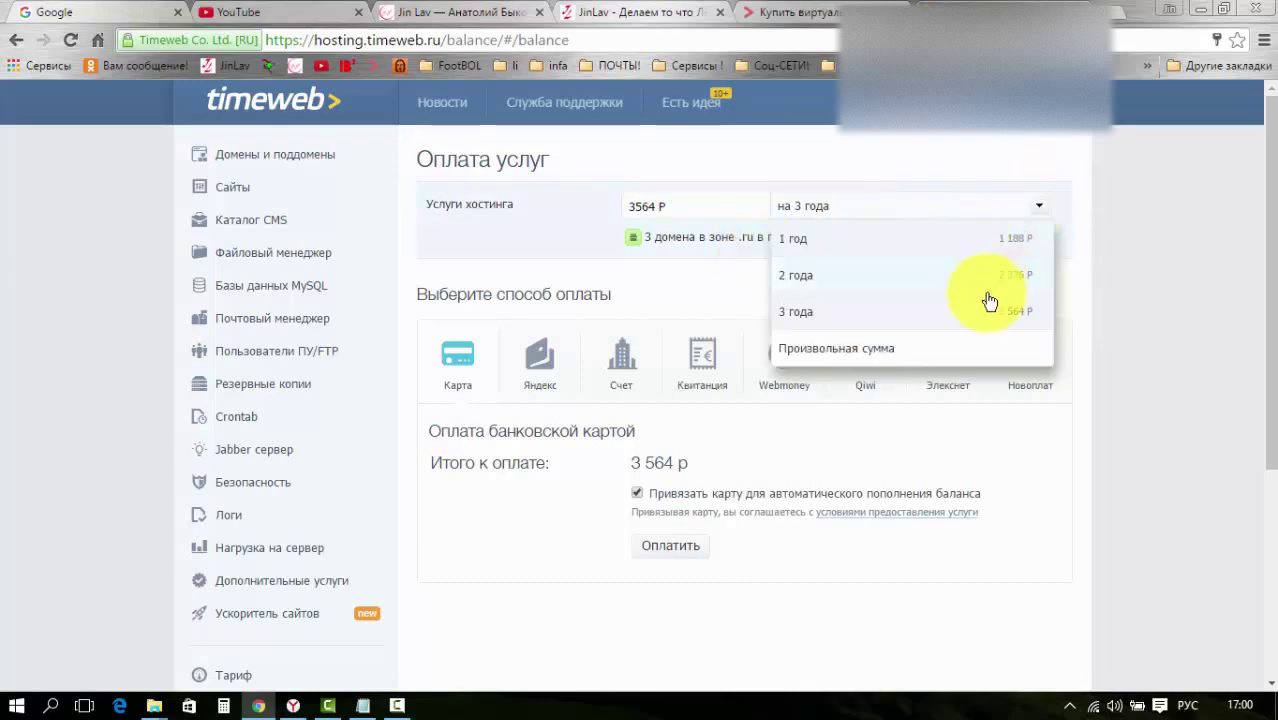
click(973, 350)
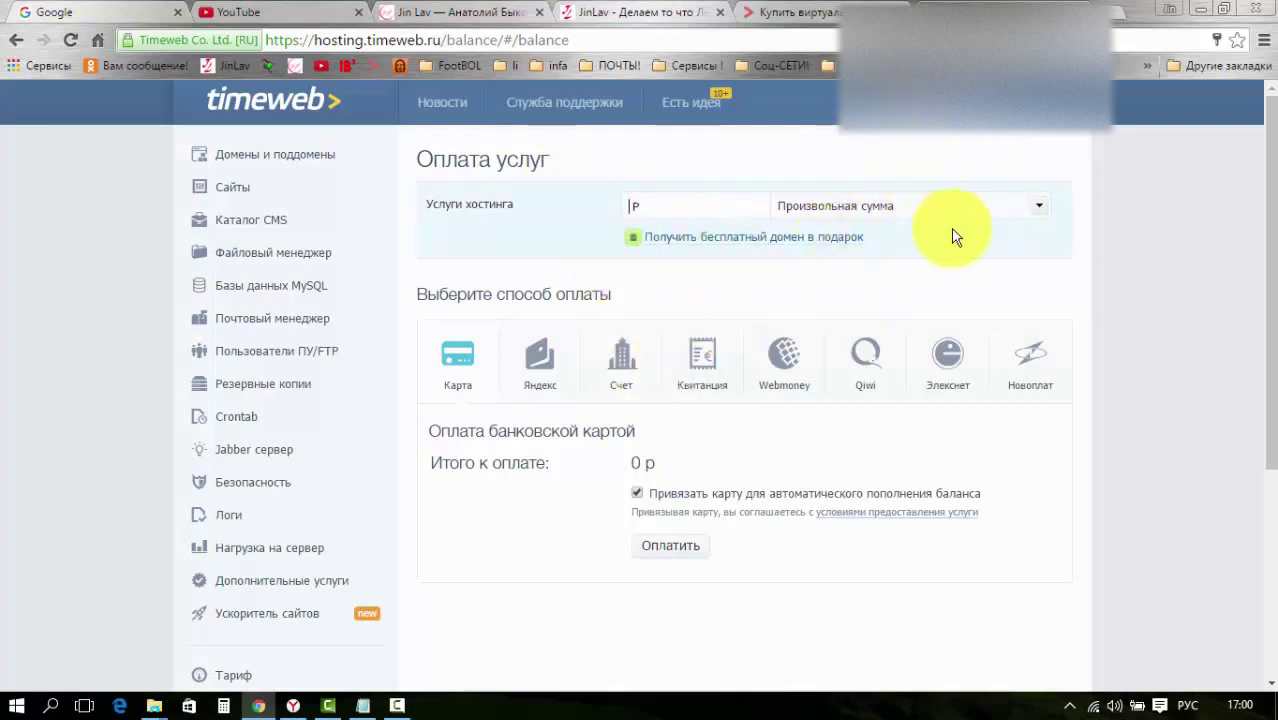
click(1040, 203)
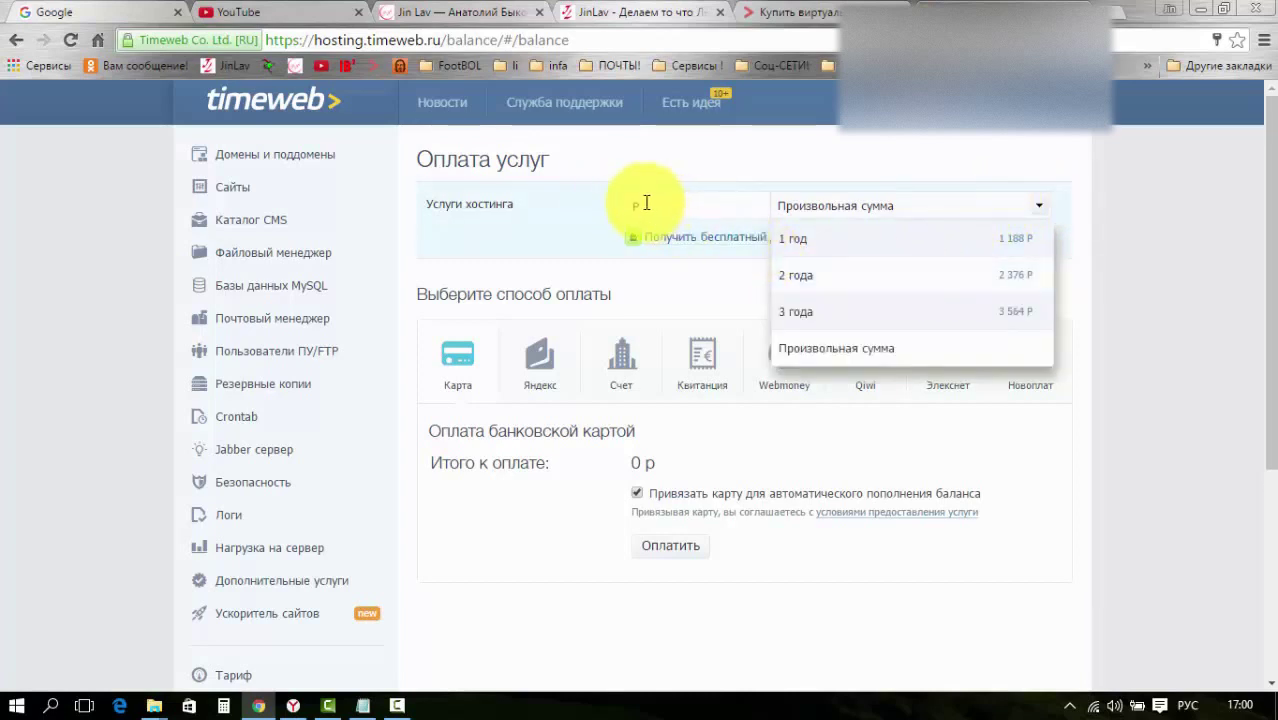
click(690, 272)
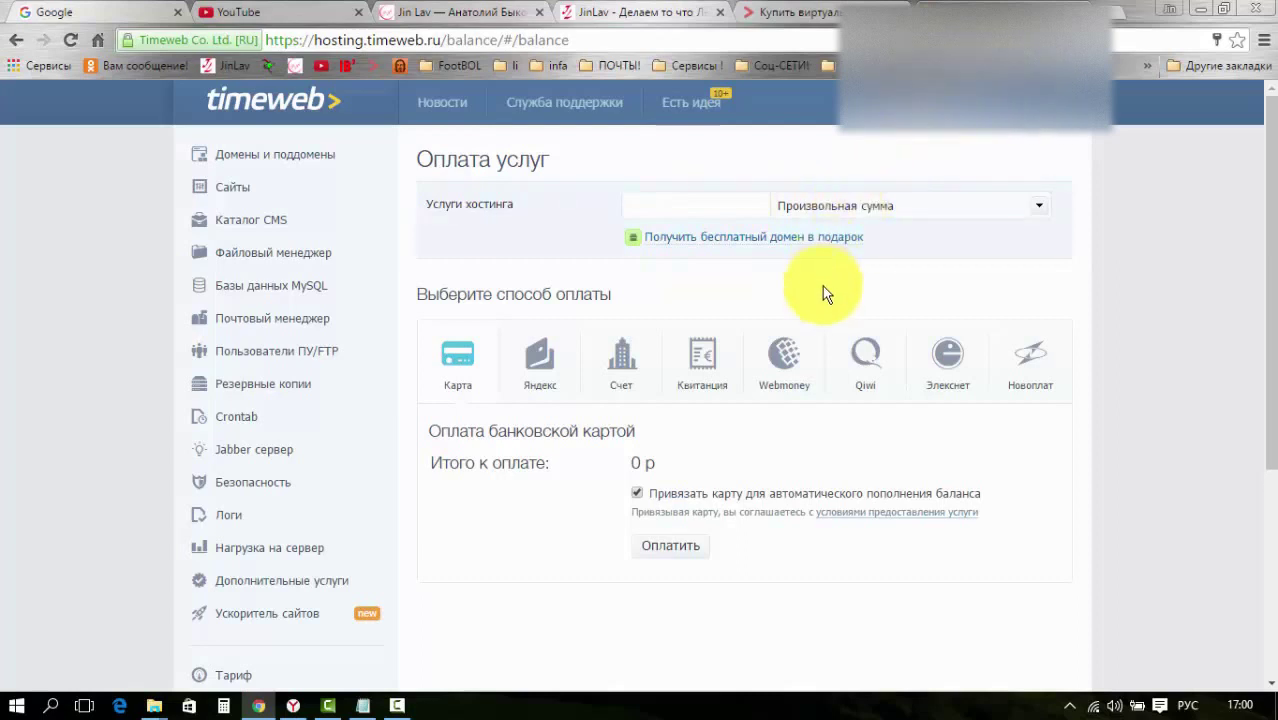
Leave the payment form and look over the control panel's main page.
click(228, 110)
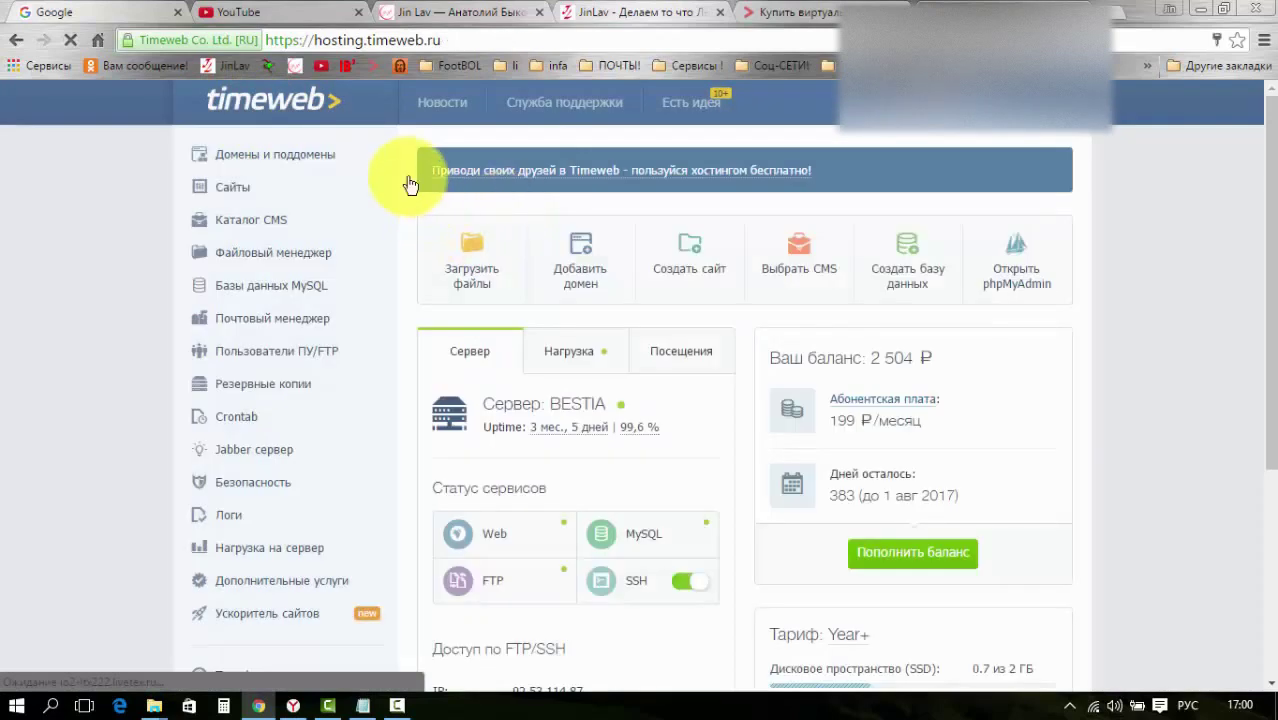
scroll(404, 150, down, 2)
scroll(404, 148, up, 2)
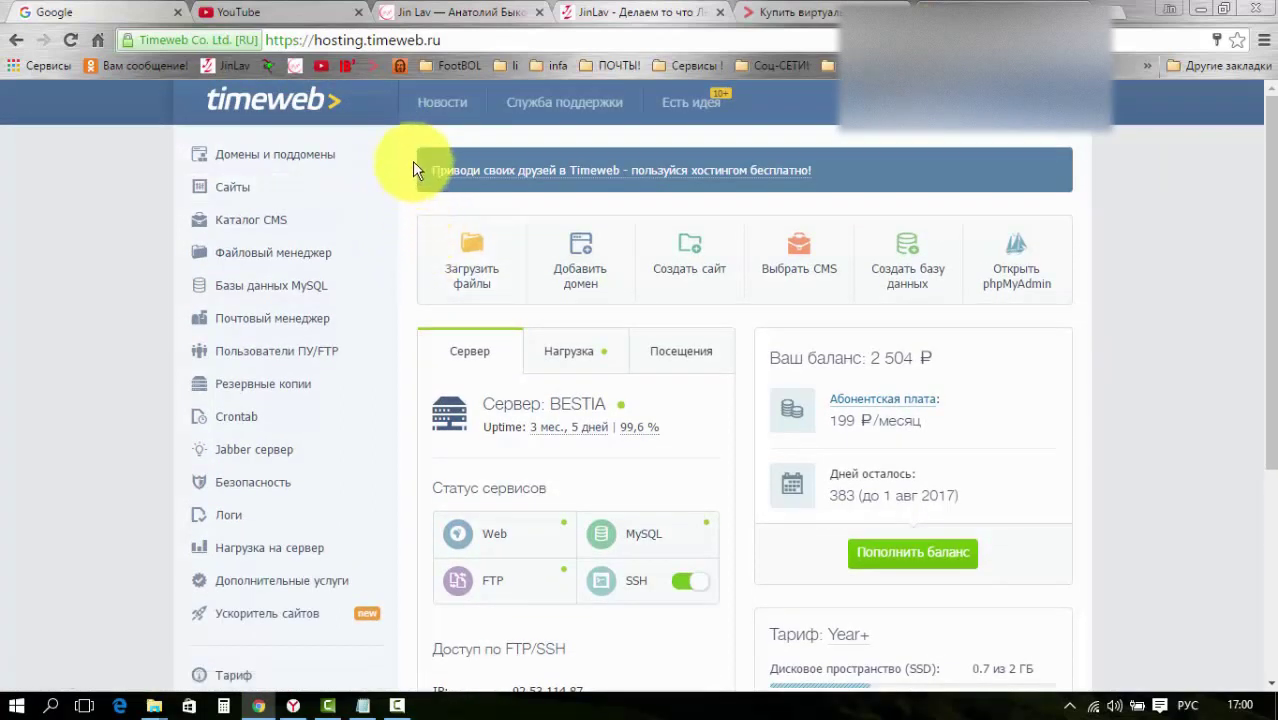
View the registration form for a new domain, then show the list of created sites.
click(366, 162)
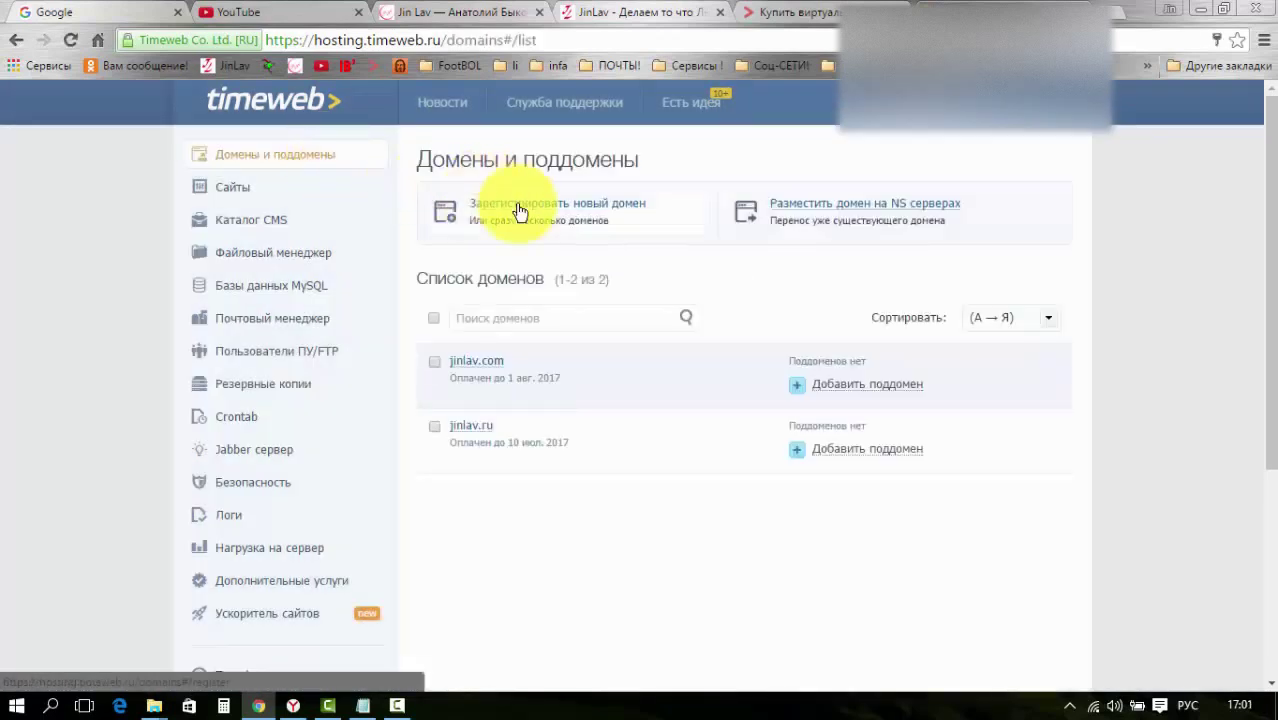
click(519, 210)
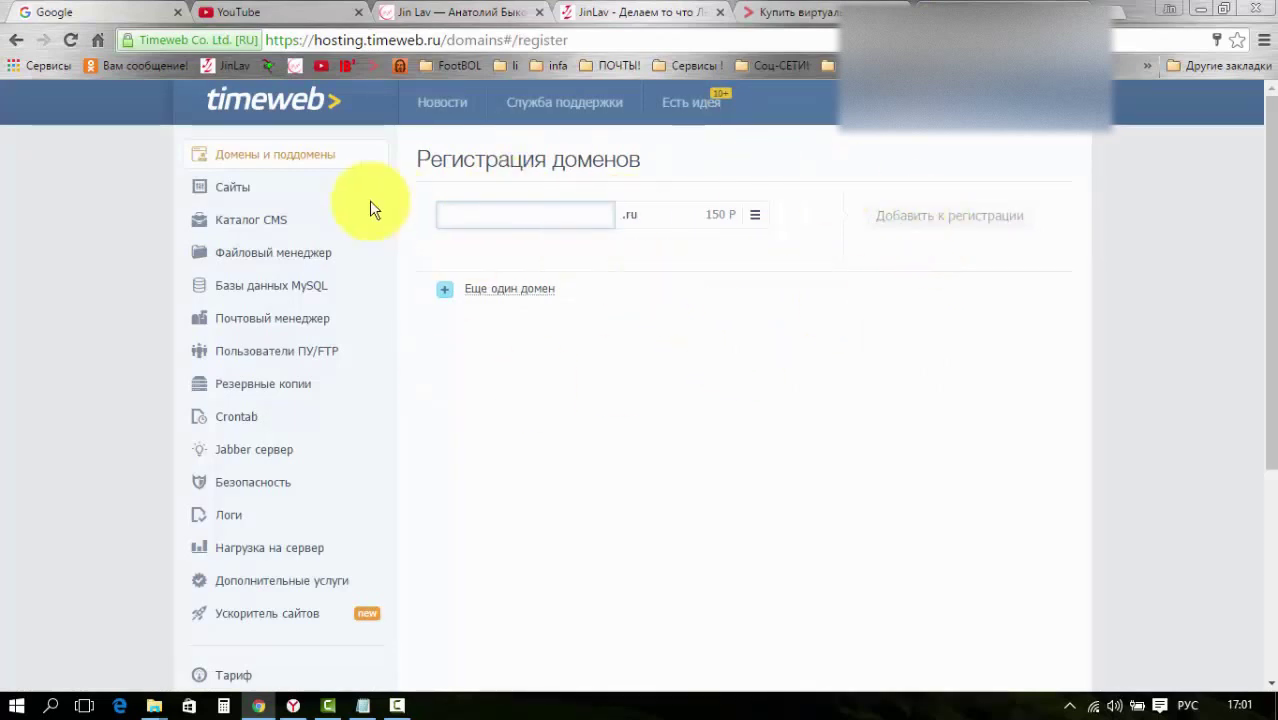
click(222, 190)
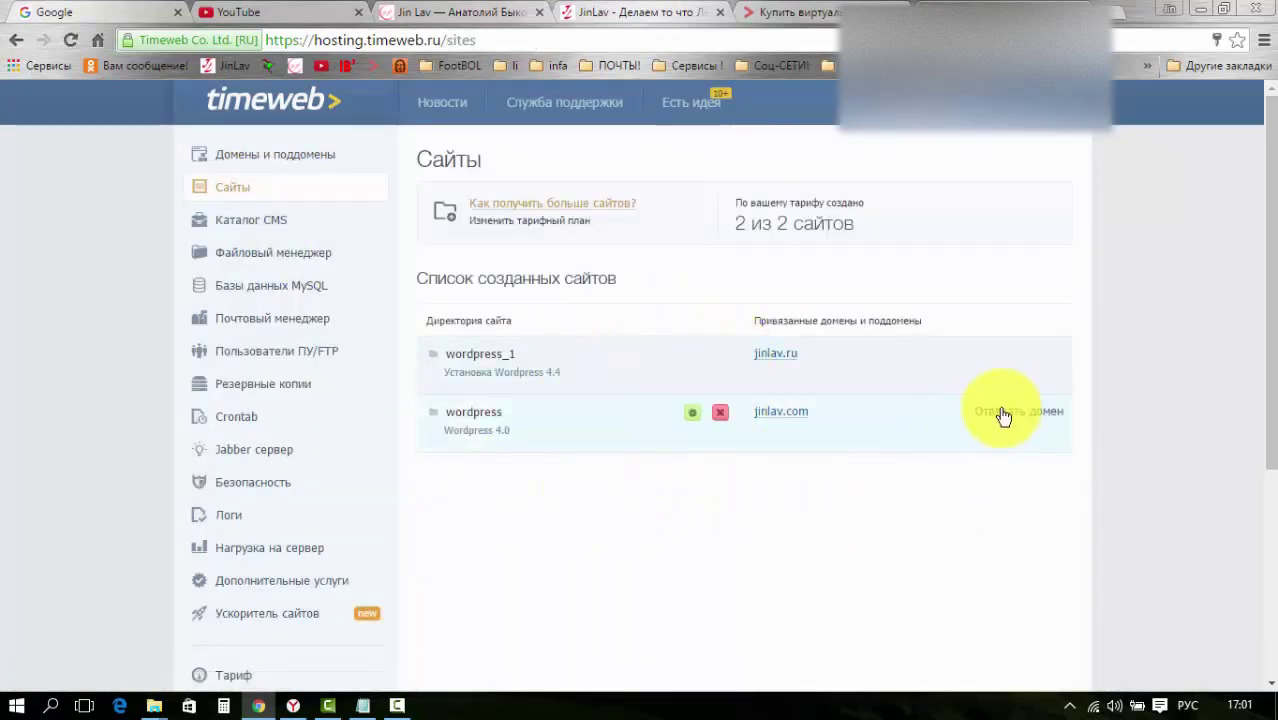
Open the CMS catalogue and examine the systems offered for installation along with their versions and prices.
click(222, 228)
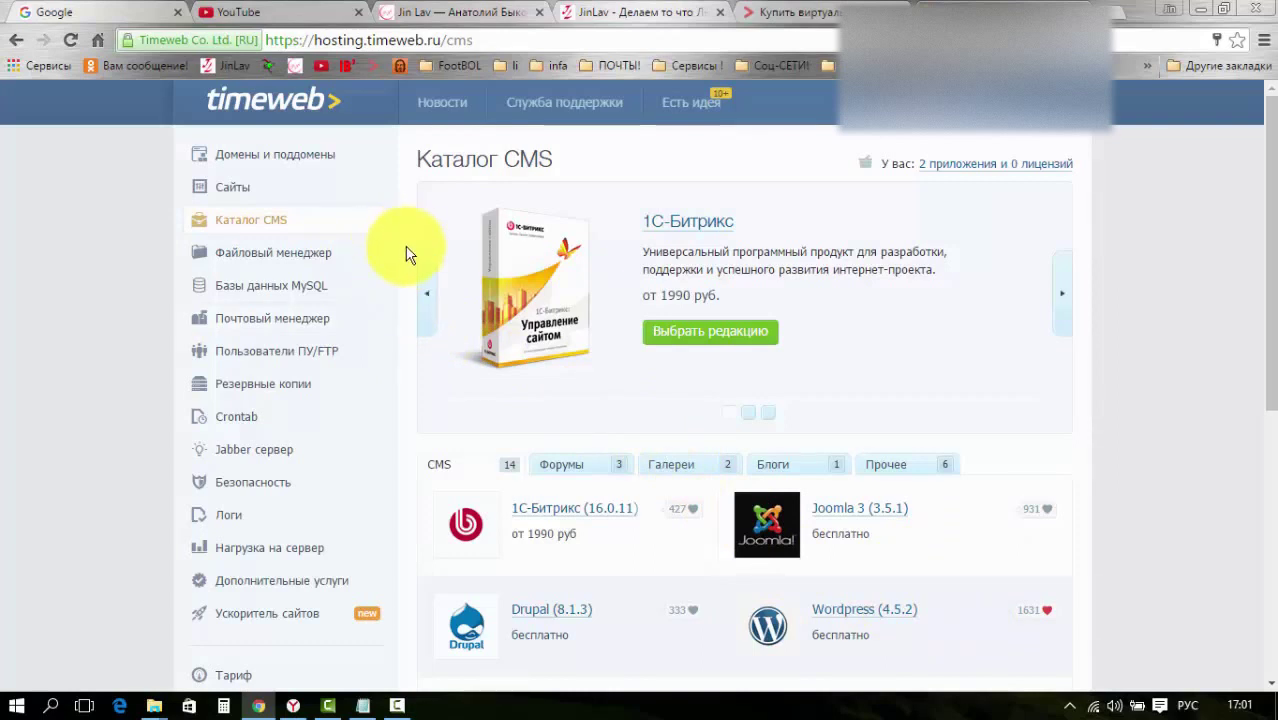
scroll(406, 254, down, 5)
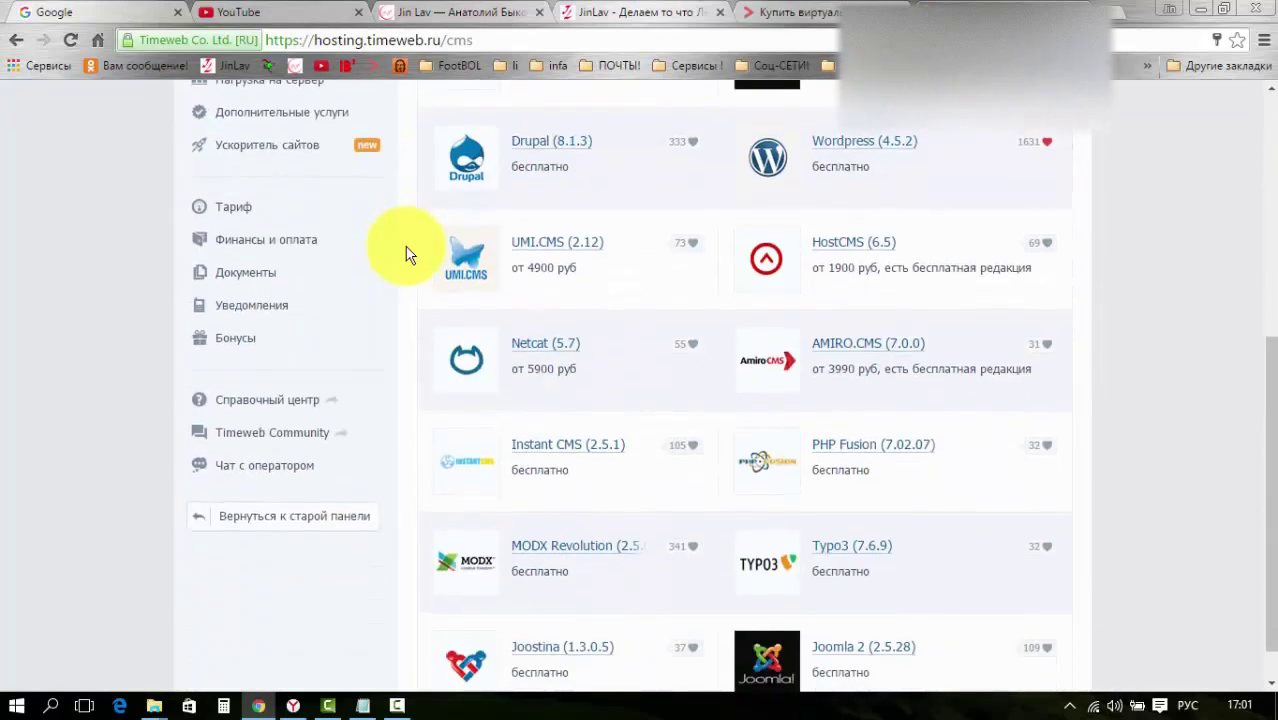
scroll(406, 254, down, 1)
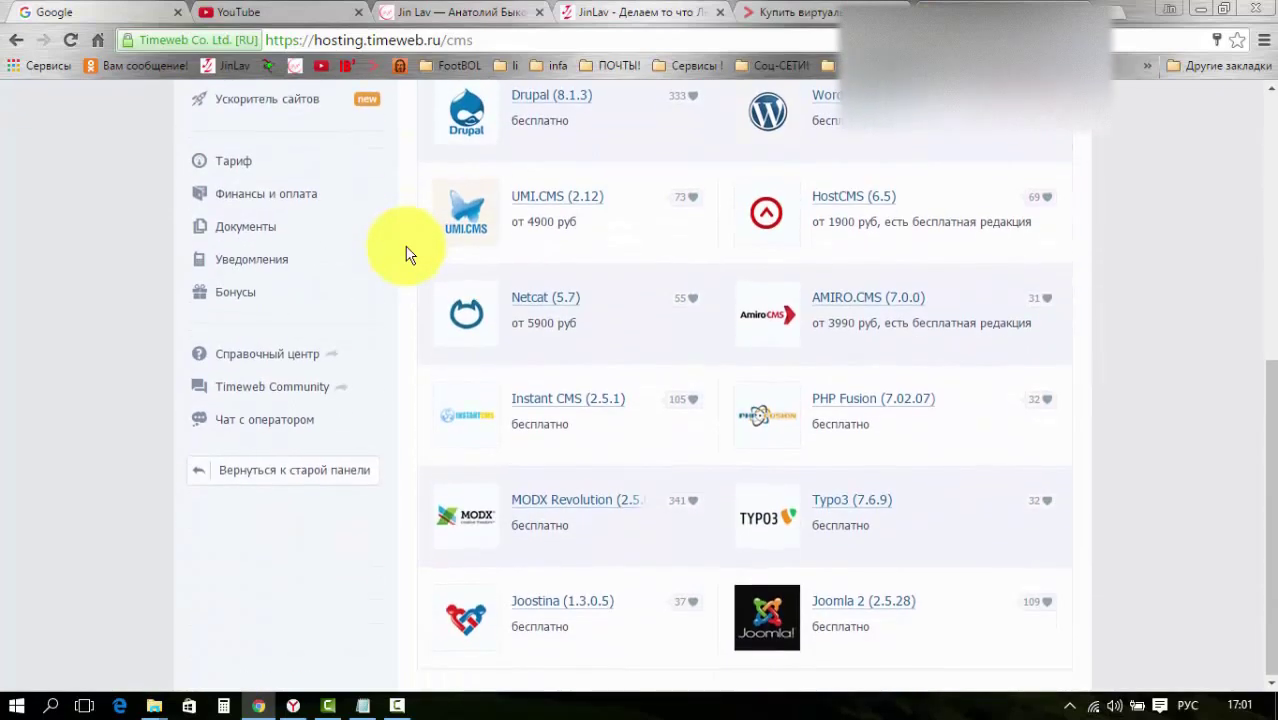
scroll(406, 254, up, 5)
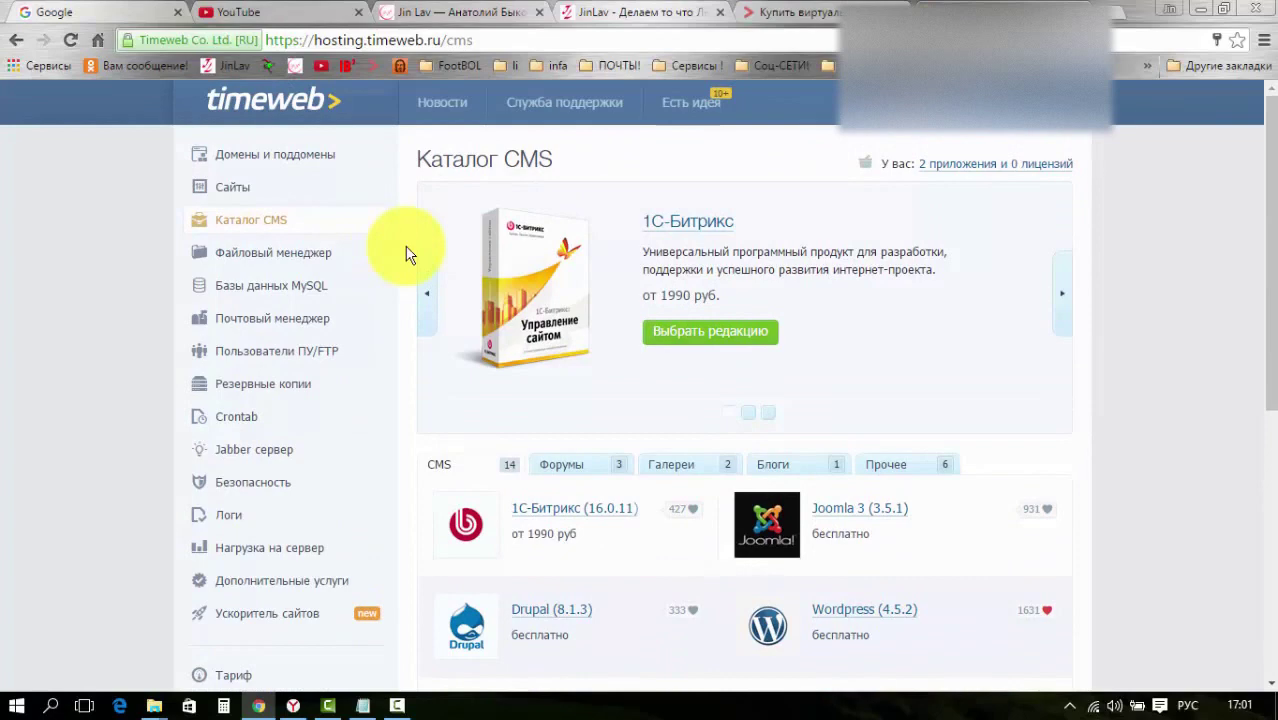
scroll(406, 254, down, 5)
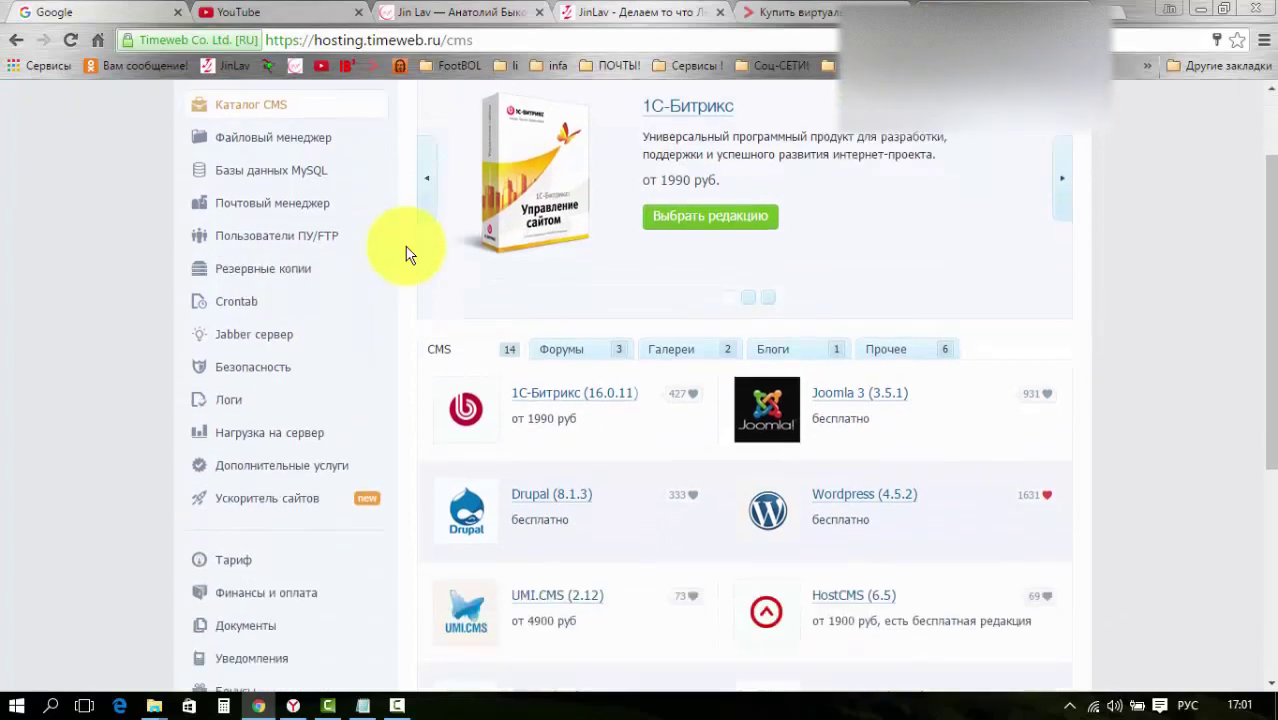
scroll(406, 254, up, 5)
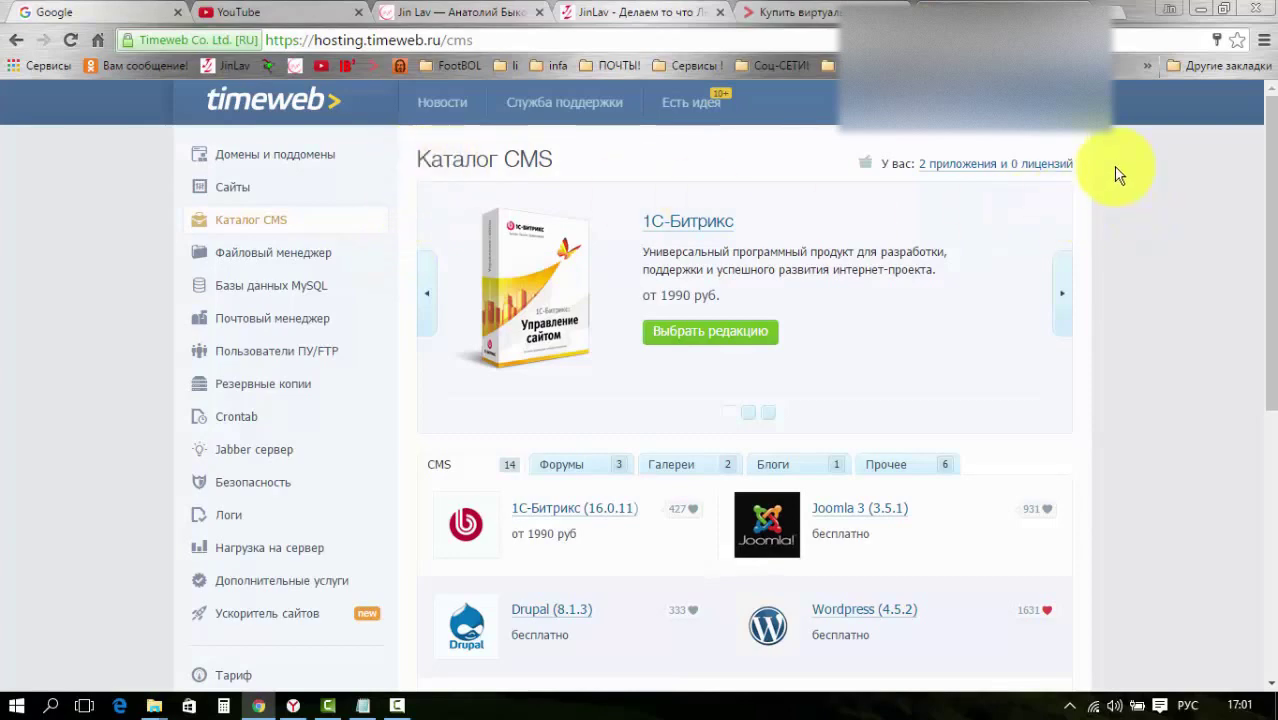
scroll(1097, 156, down, 5)
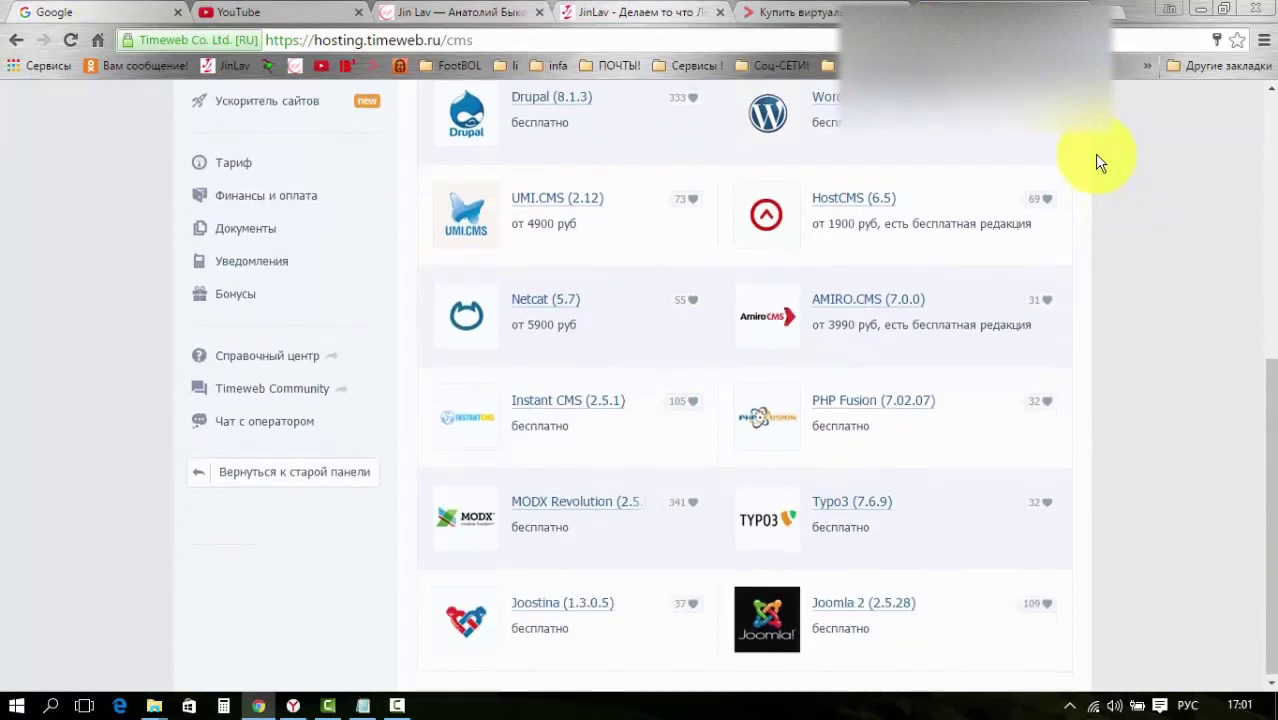
scroll(1097, 156, up, 5)
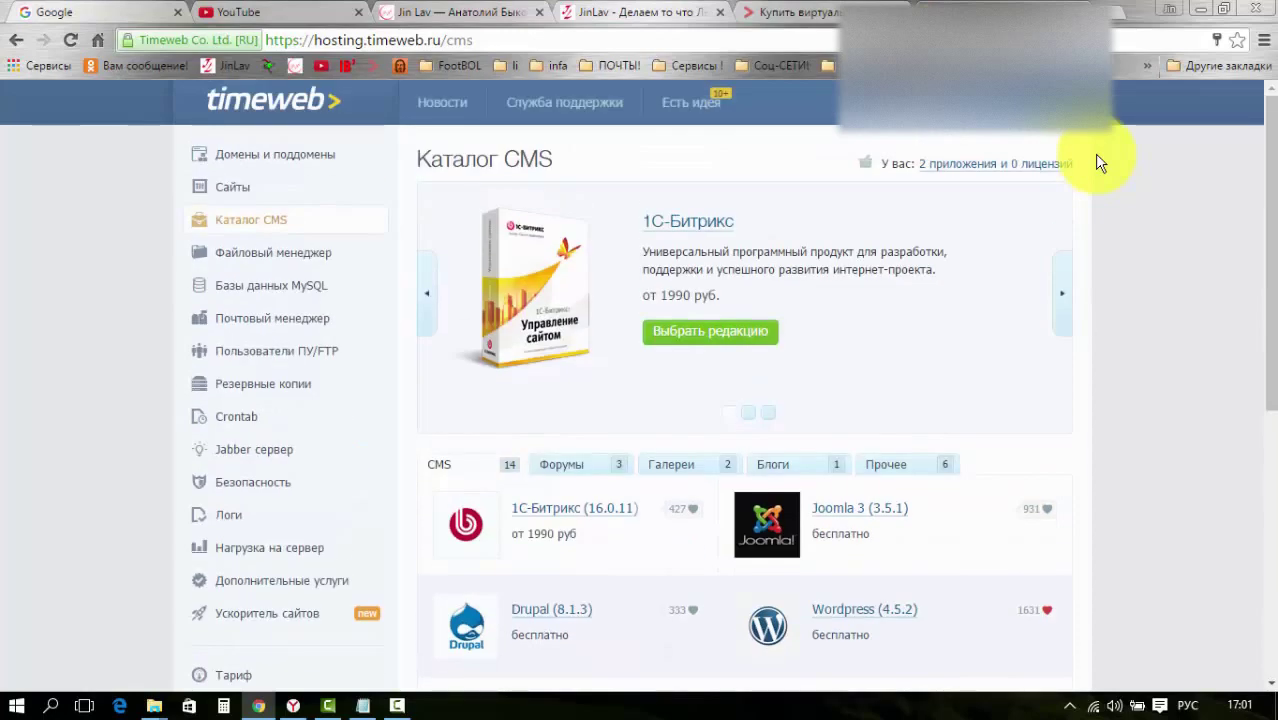